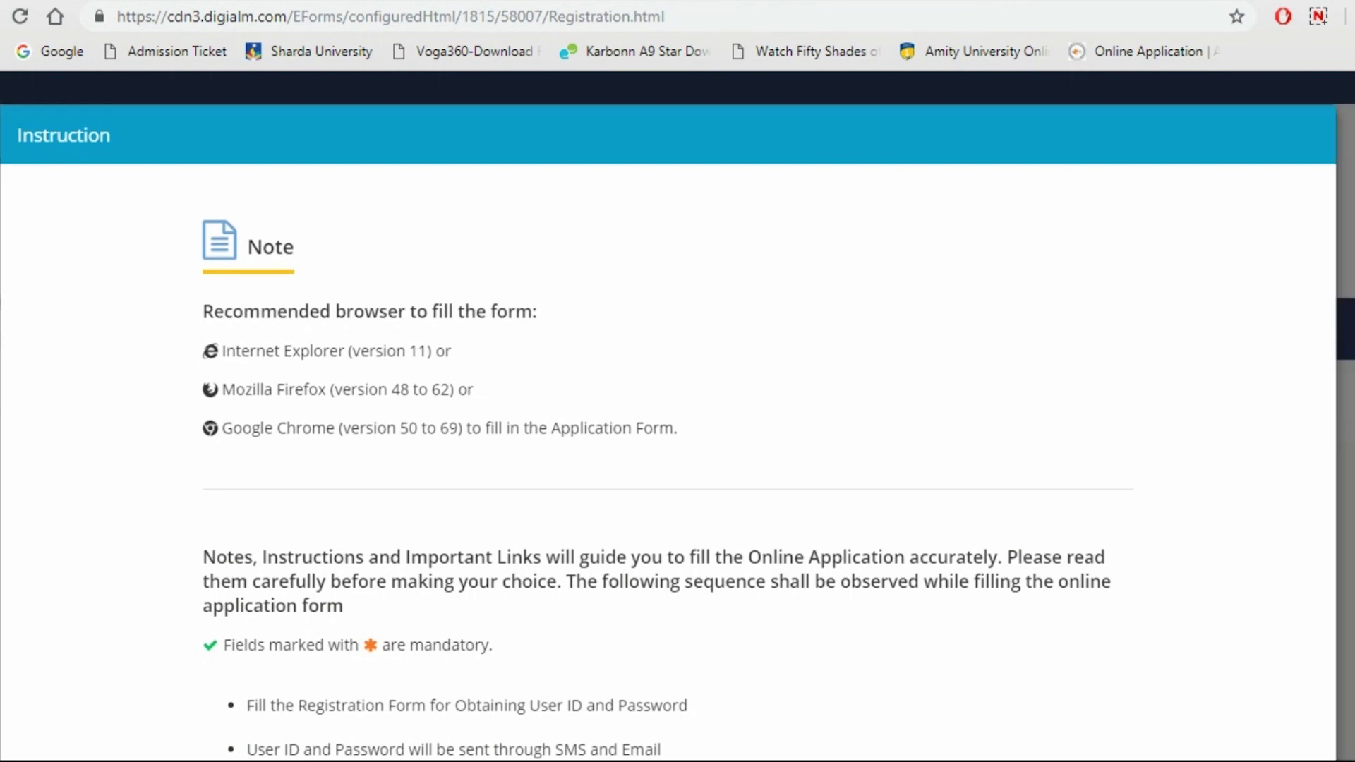
Dismiss the instructions and enter the candidate's name in both name fields, accepting the reconfirmation
scroll(667, 395, "down", 5)
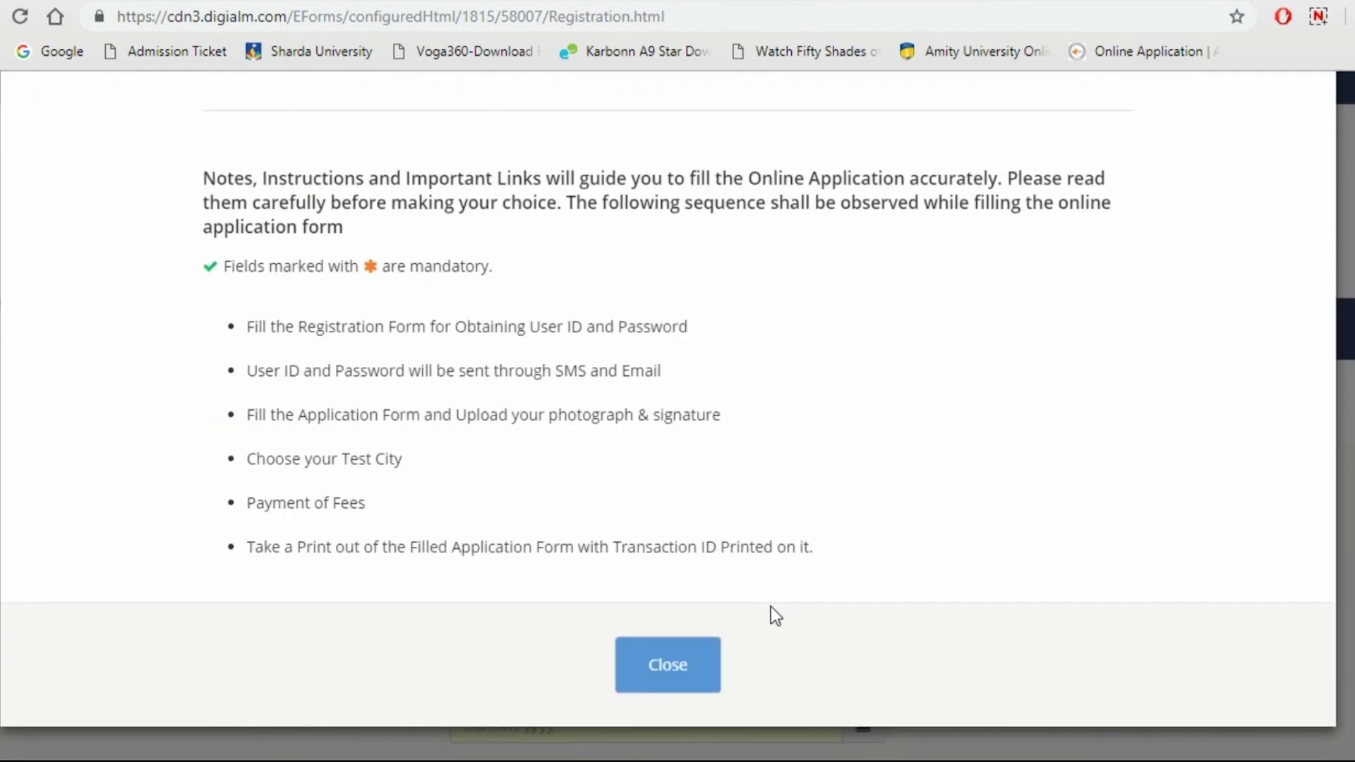
left_click(672, 672)
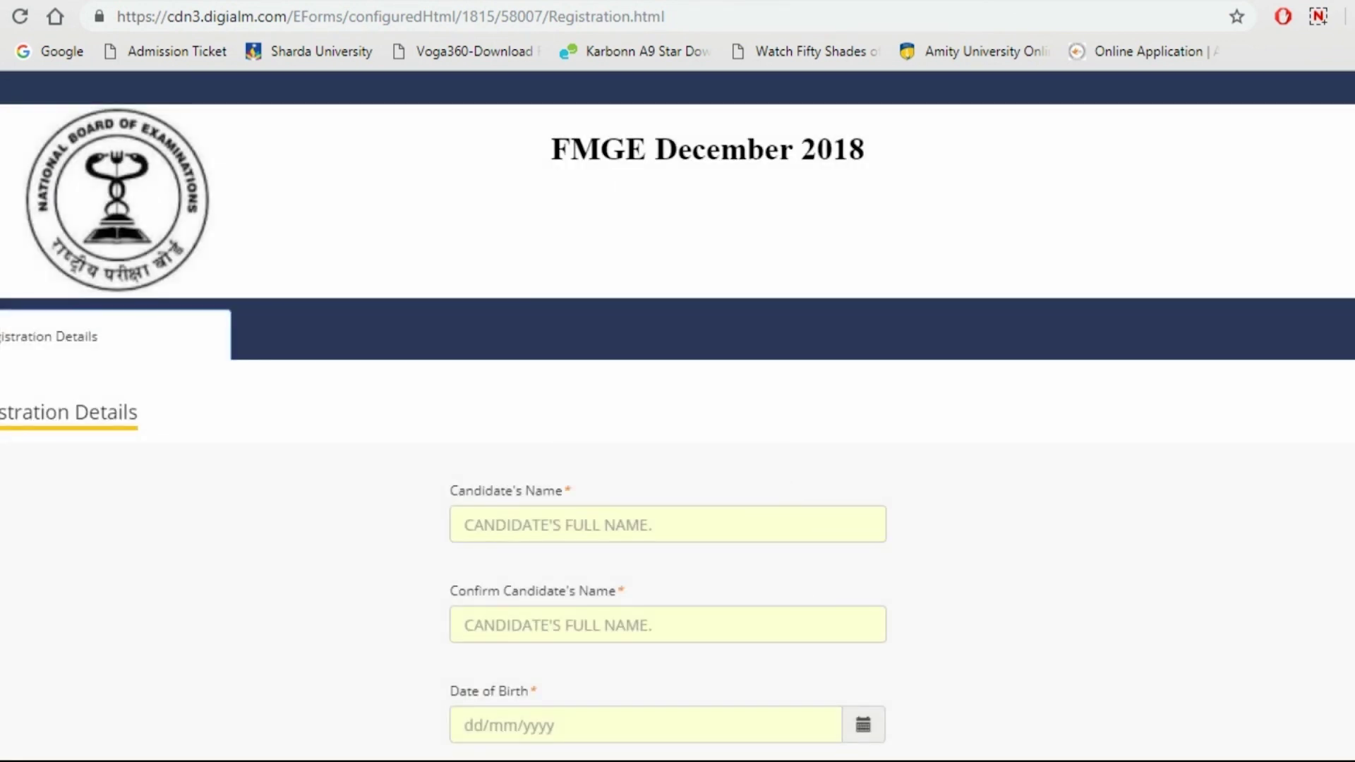
scroll(677, 409, "down", 5)
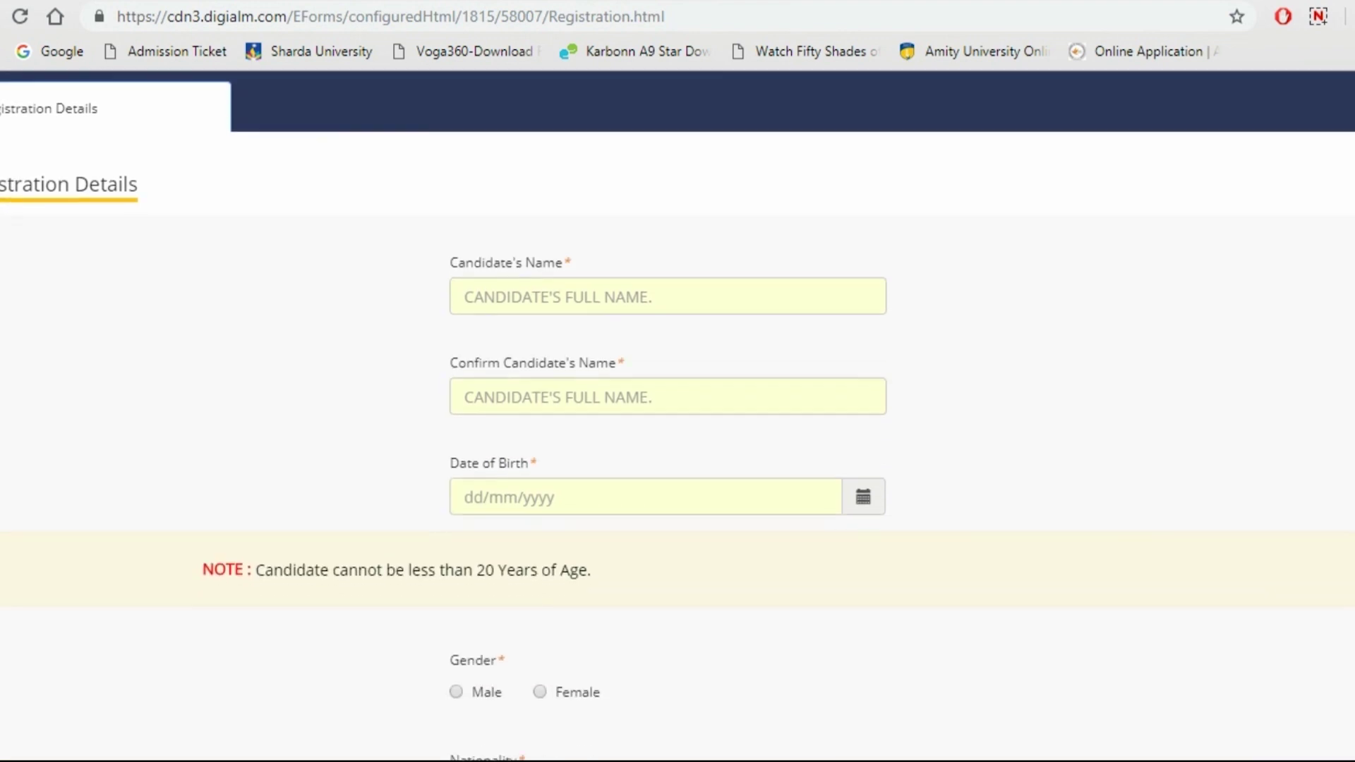
left_click(668, 202)
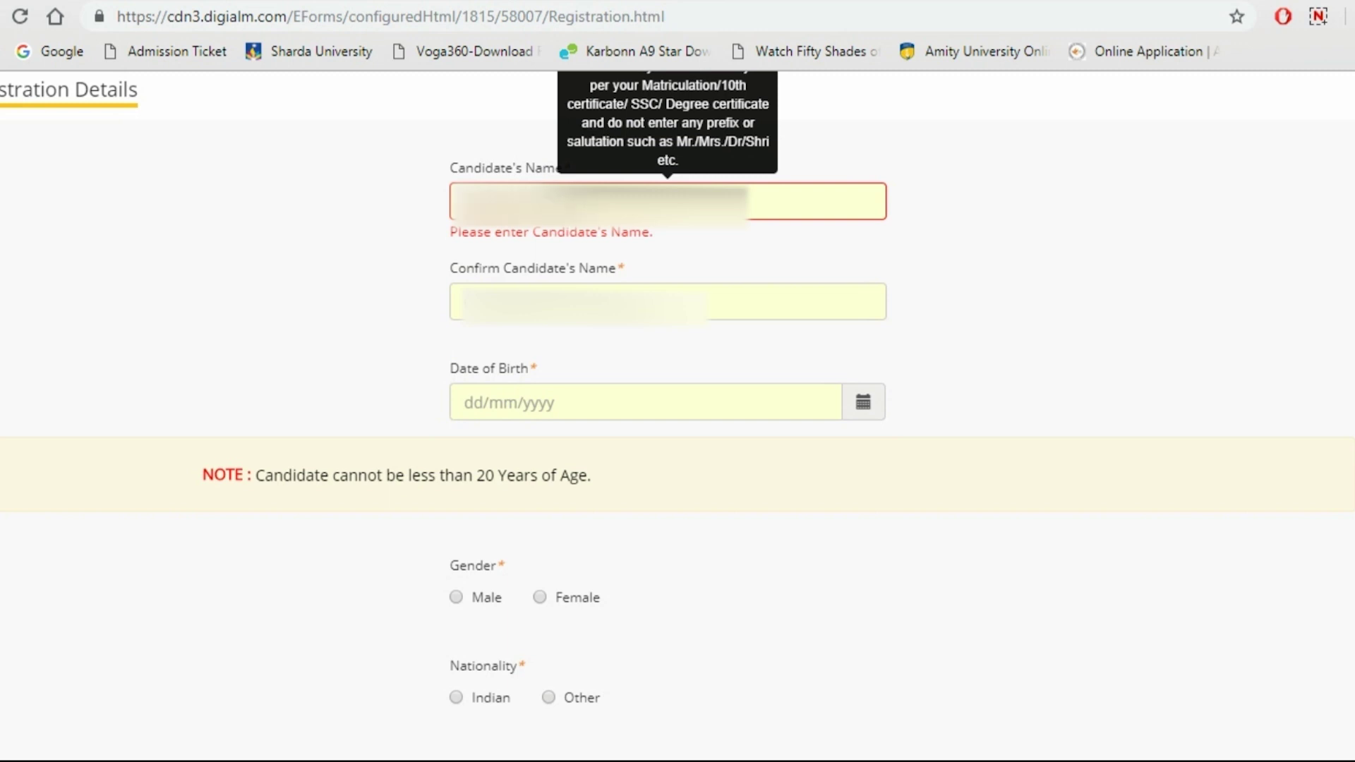
key("Tab")
left_click(783, 163)
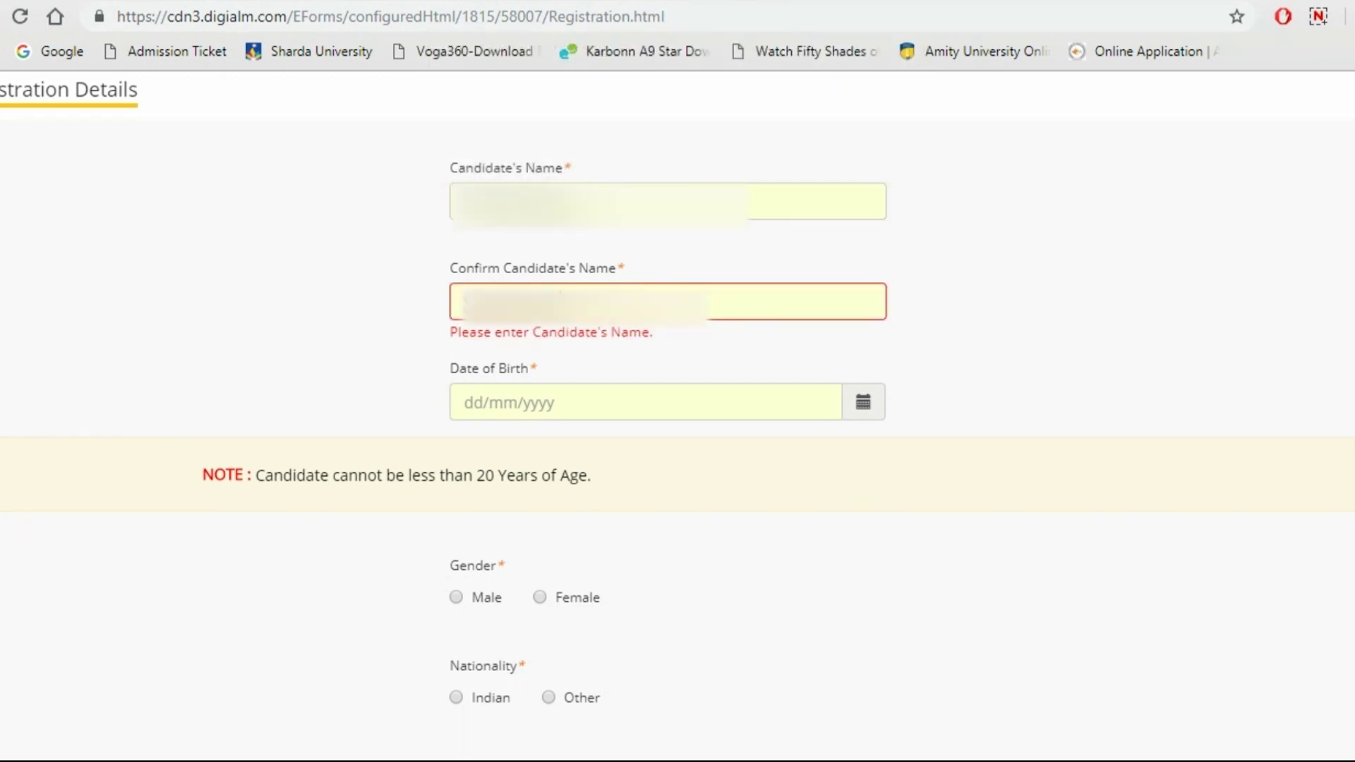
left_click(877, 406)
left_click(534, 127)
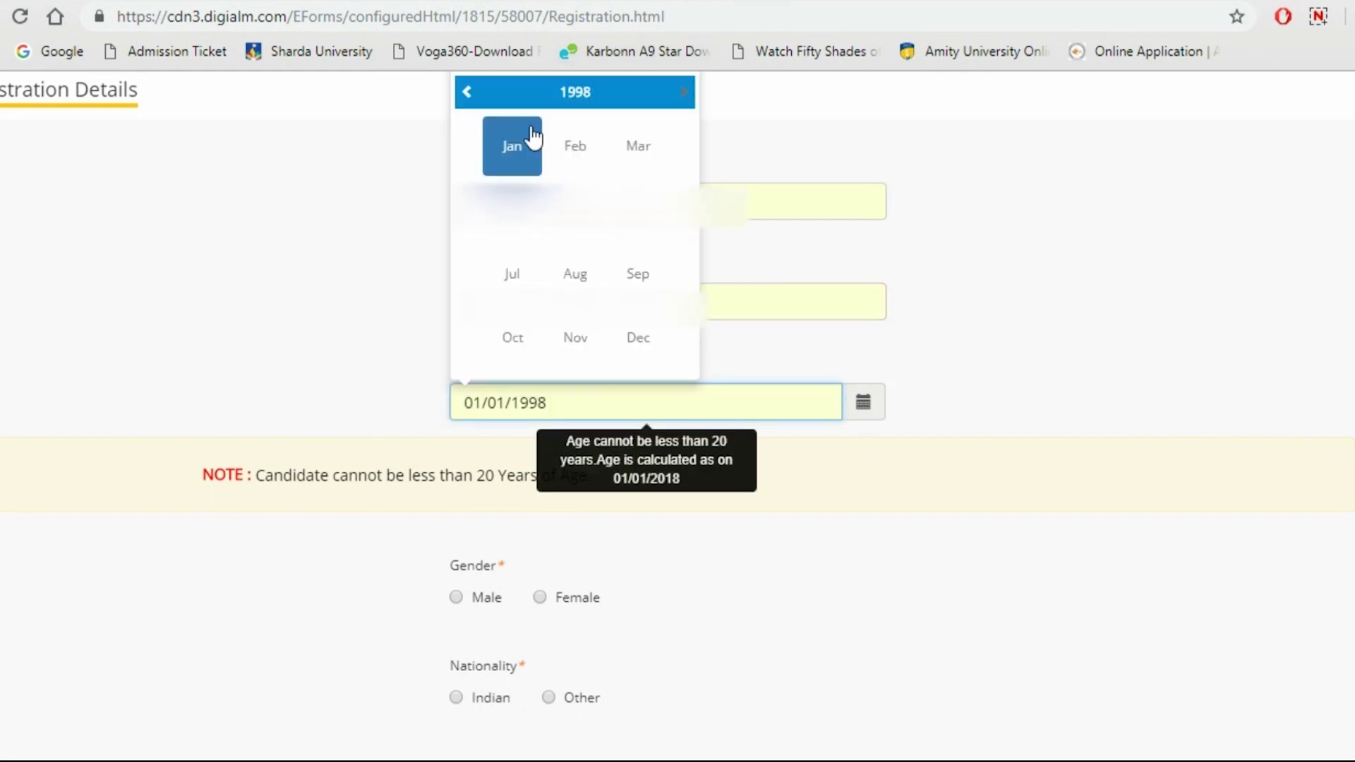
left_click(466, 91)
left_click(466, 92)
left_click(467, 92)
left_click(466, 91)
left_click(466, 92)
left_click(467, 92)
left_click(466, 92)
left_click(466, 92)
left_click(466, 92)
left_click(466, 91)
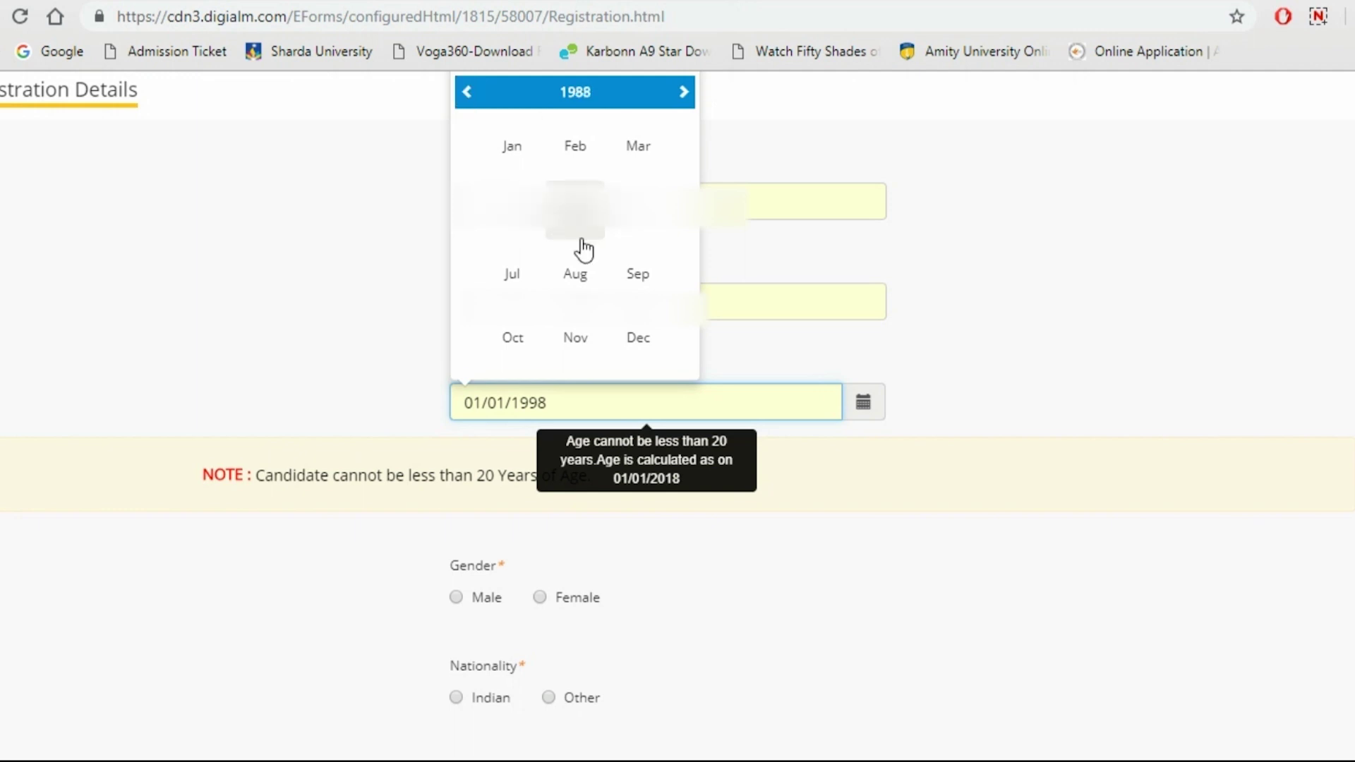
left_click(634, 275)
left_click(677, 227)
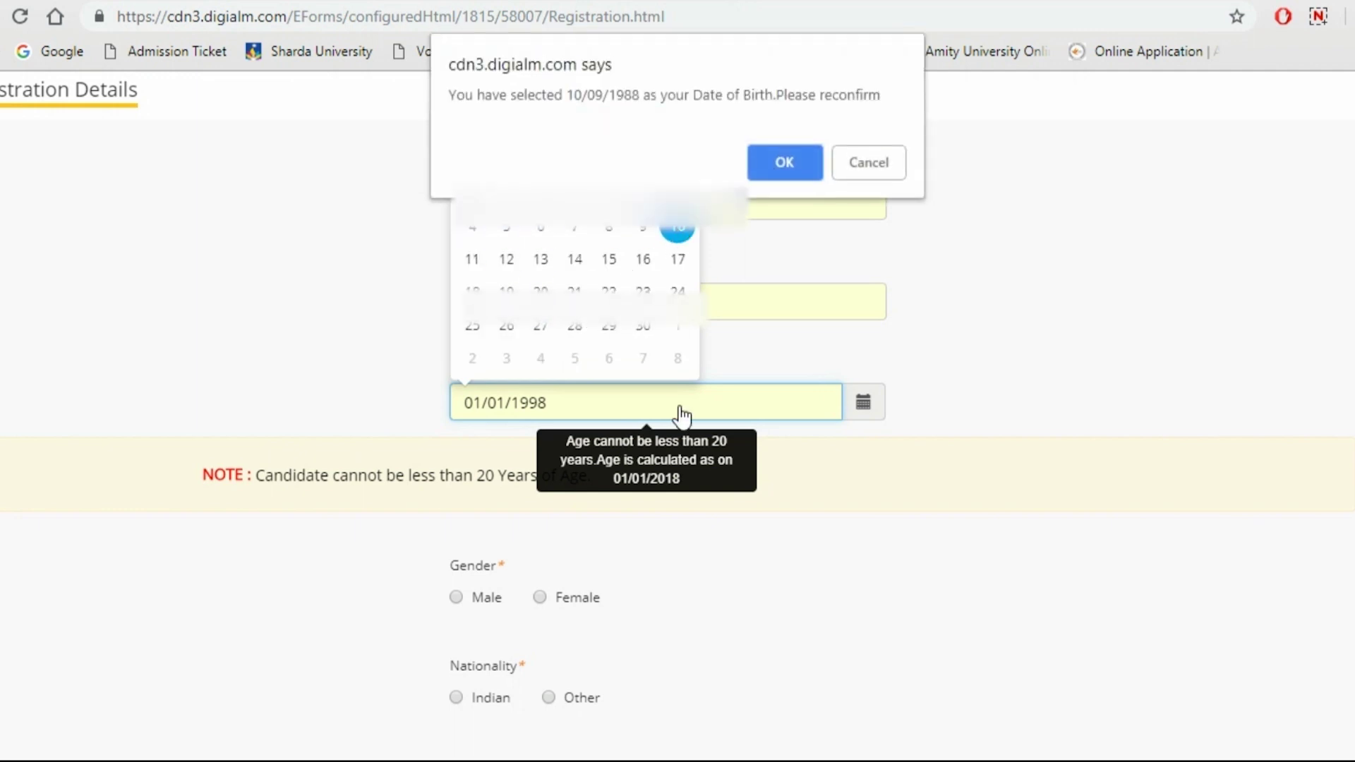
left_click(783, 163)
Set nationality to Indian and fill in the mobile number
scroll(460, 315, "down", 4)
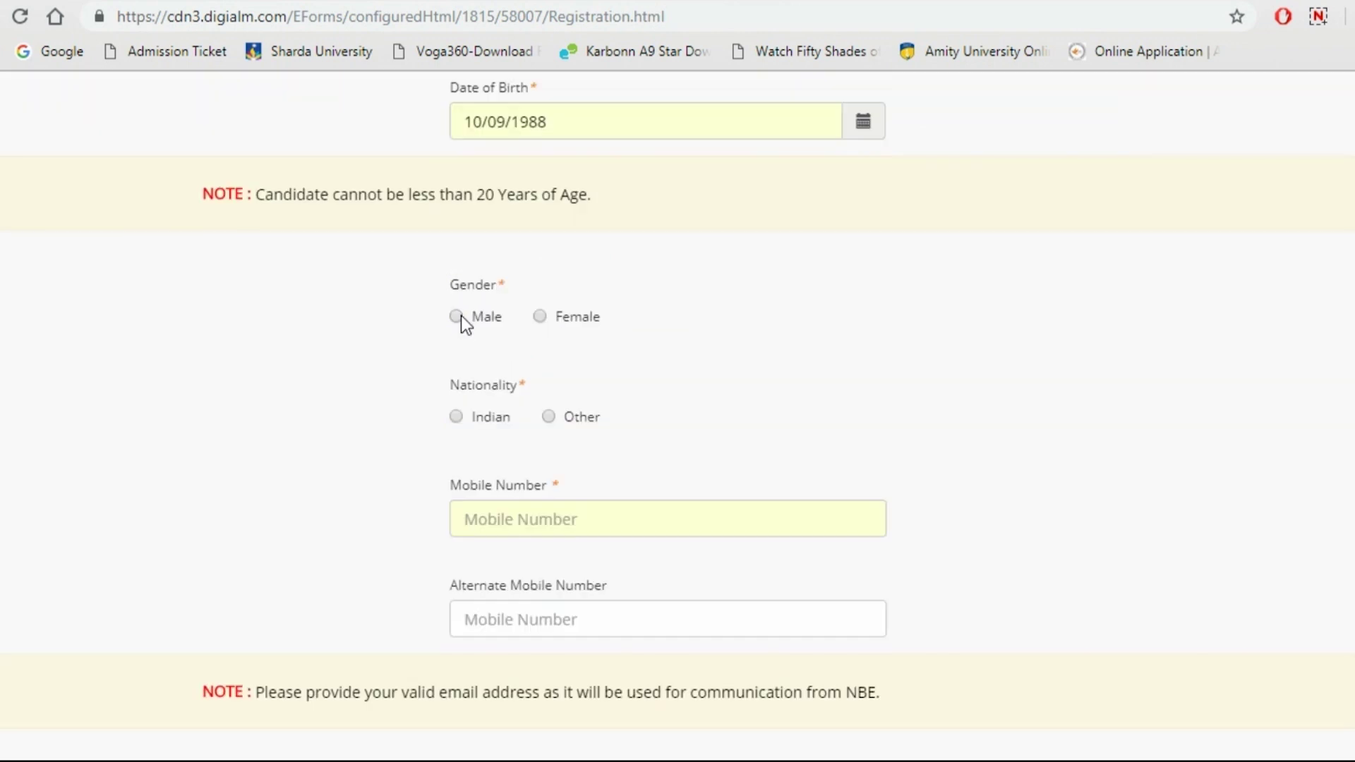
left_click(456, 415)
scroll(677, 416, "down", 1)
scroll(1110, 333, "down", 3)
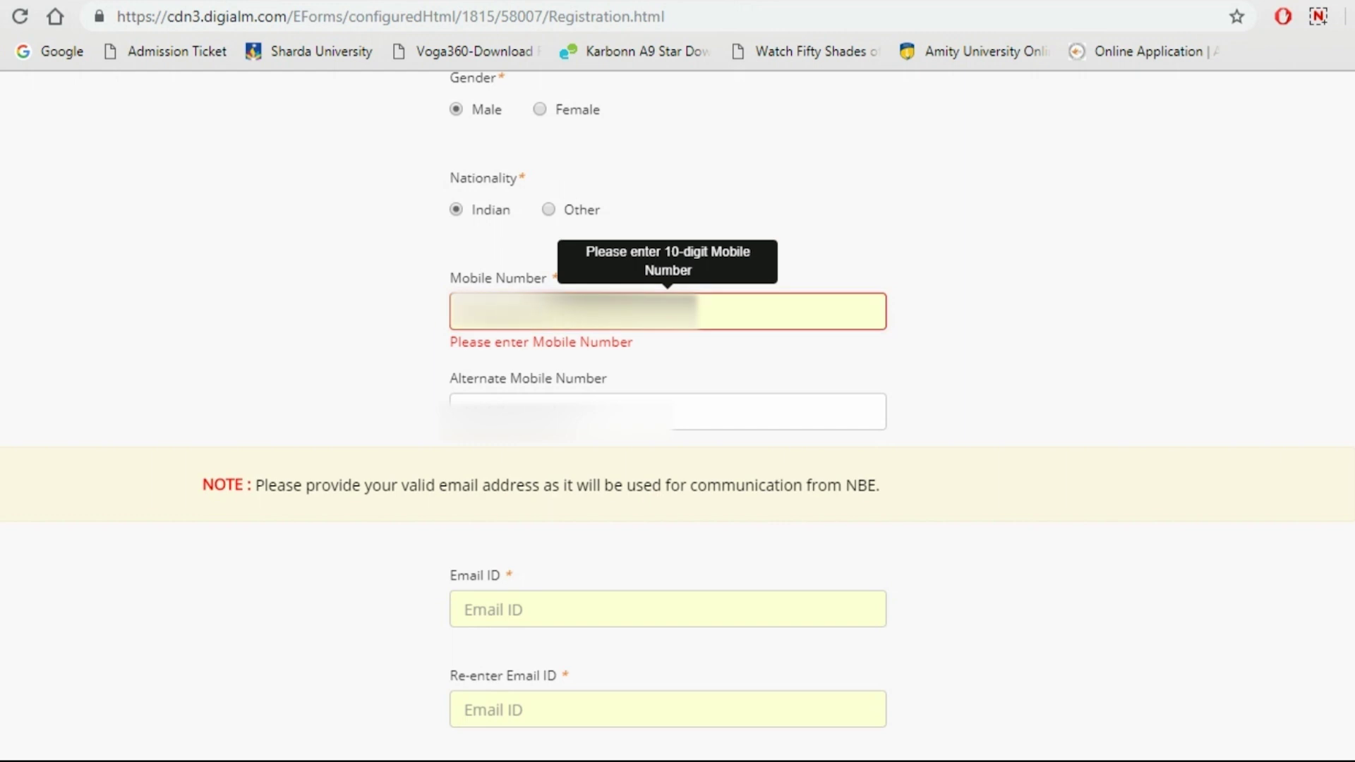
key("Tab")
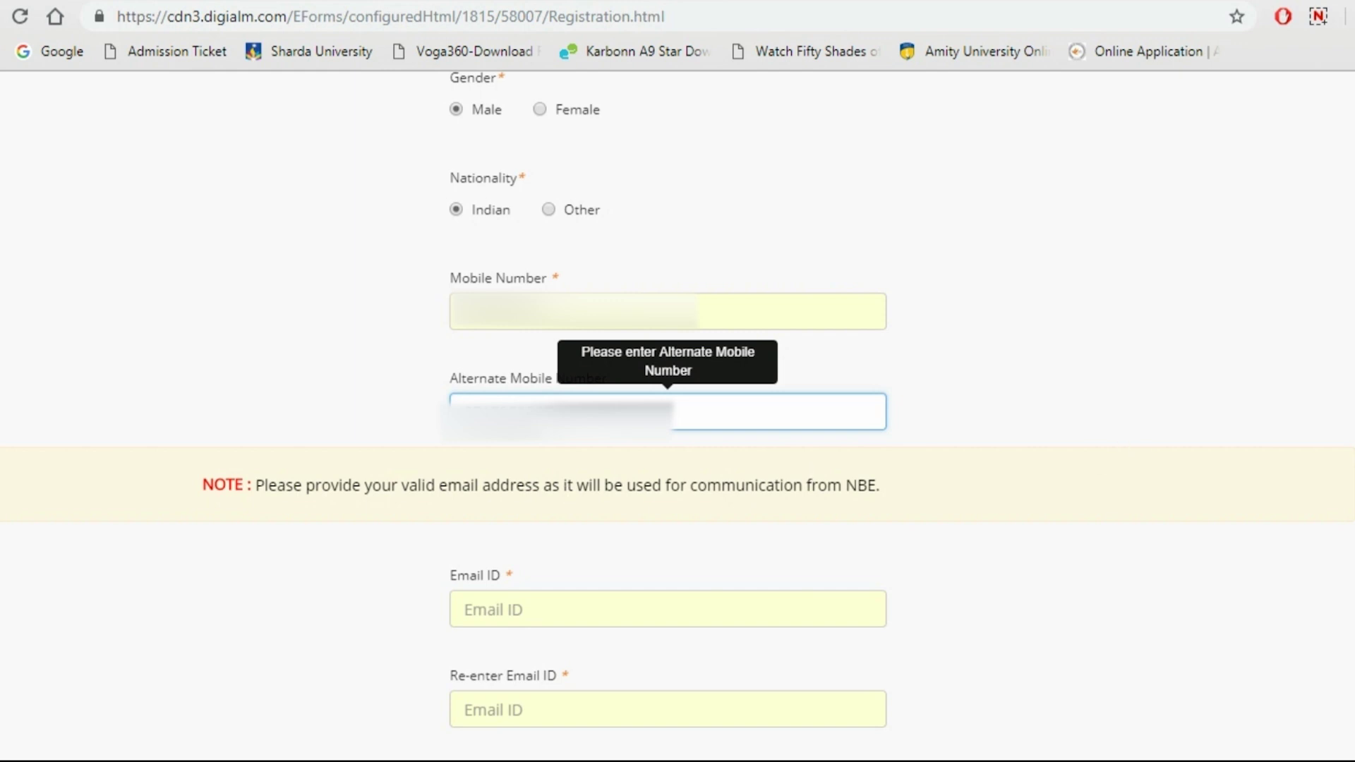
Enter the alternate mobile number, the e-mail address twice and the captcha, then submit
scroll(980, 397, "down", 3)
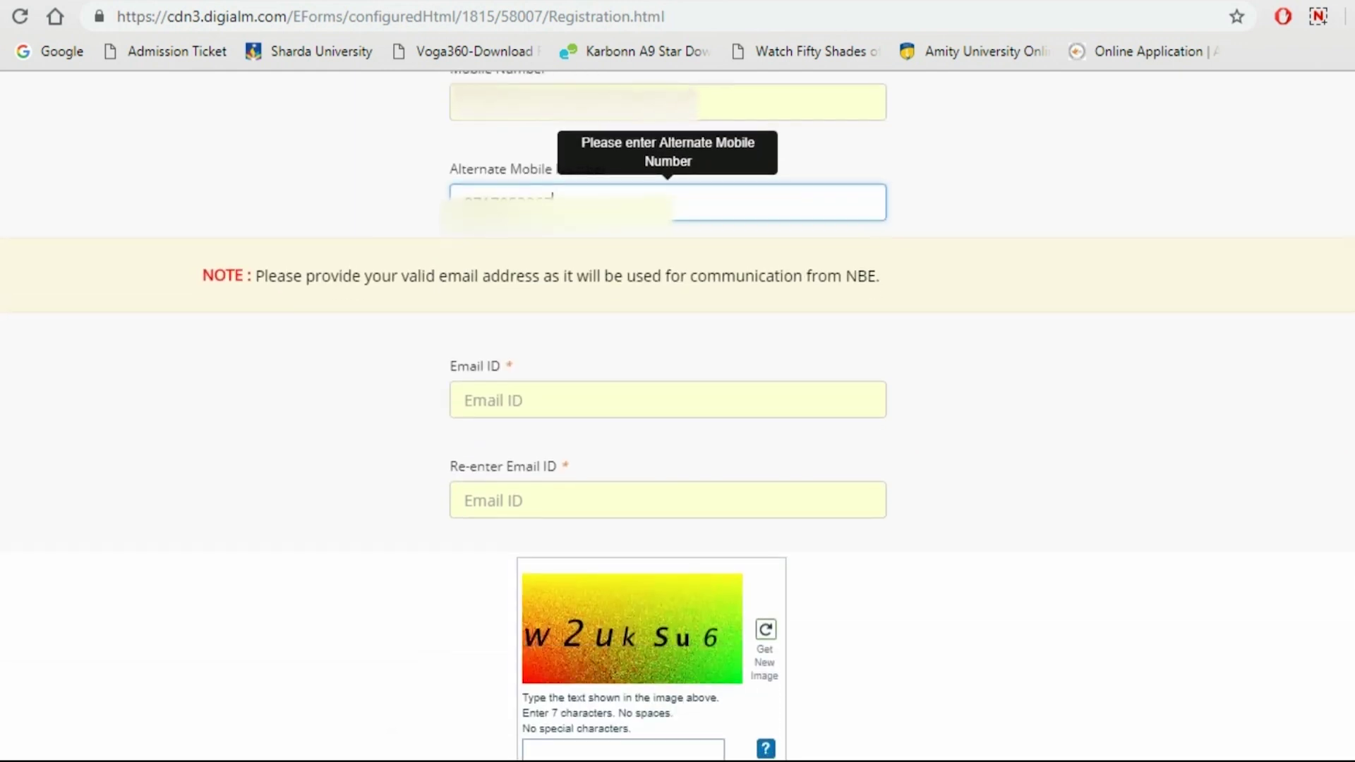
key("Tab")
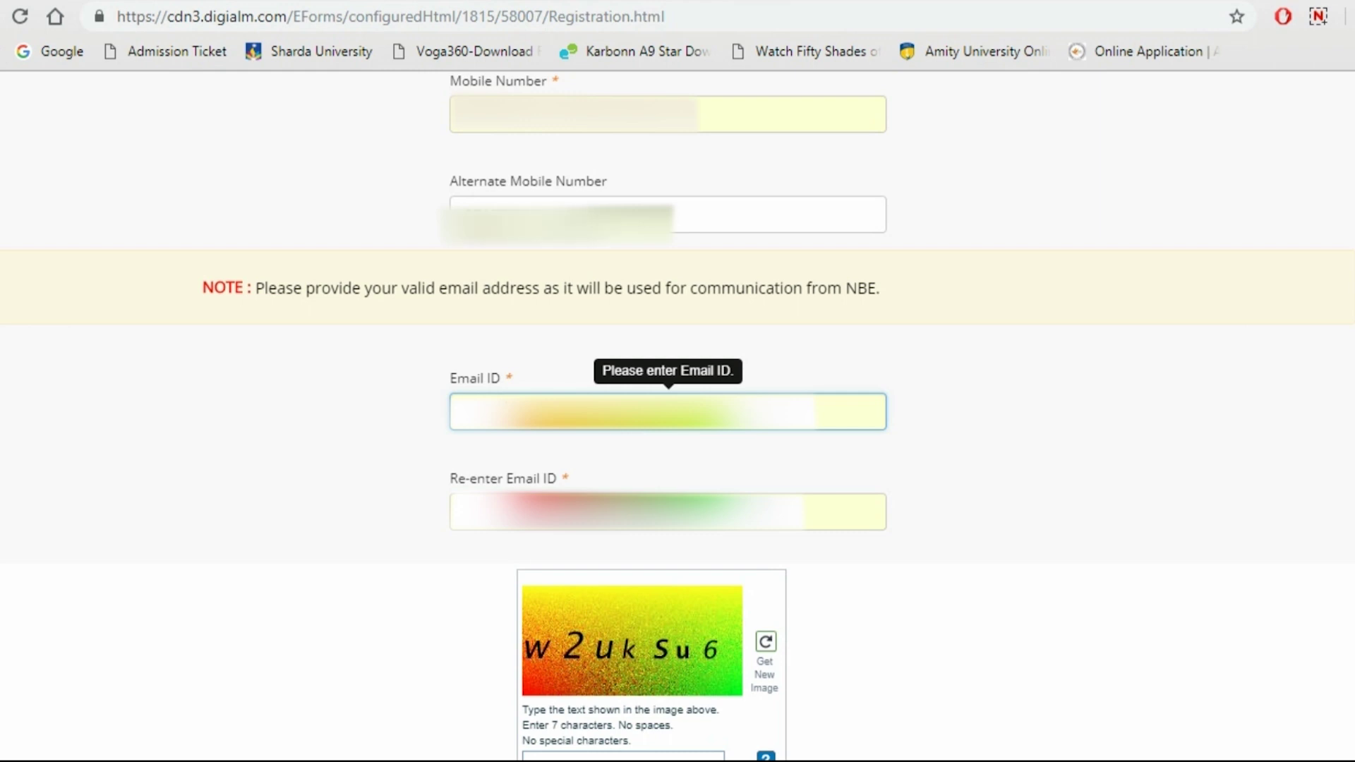
key("Tab")
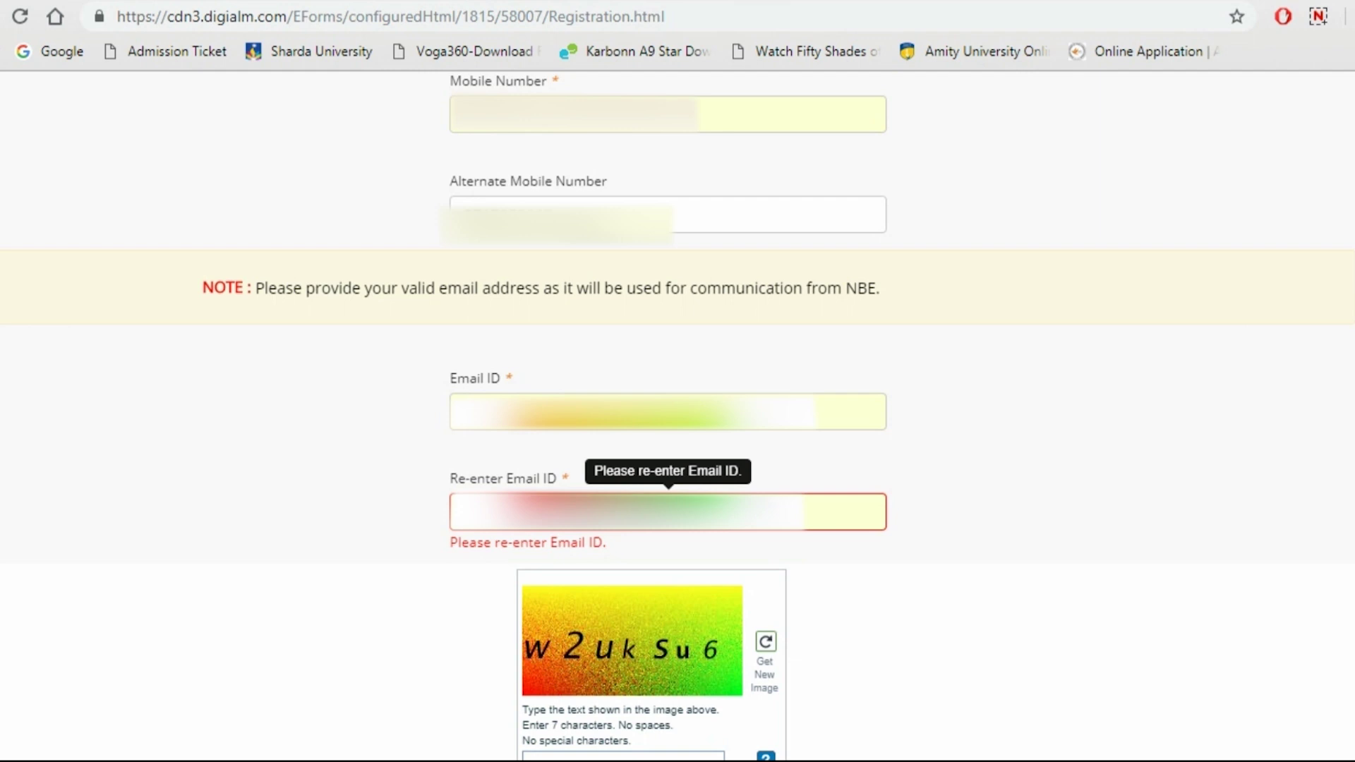
scroll(576, 502, "down", 2)
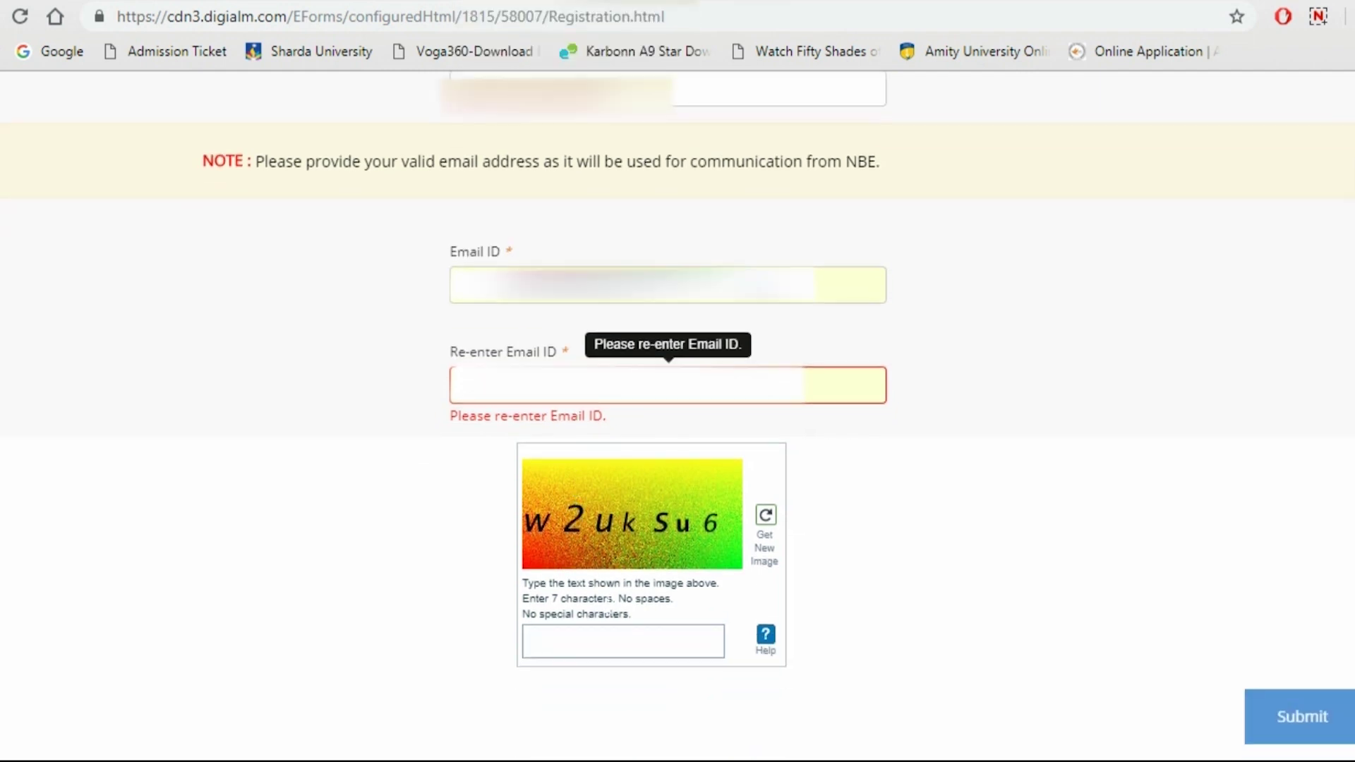
left_click(600, 640)
type("w2uksu")
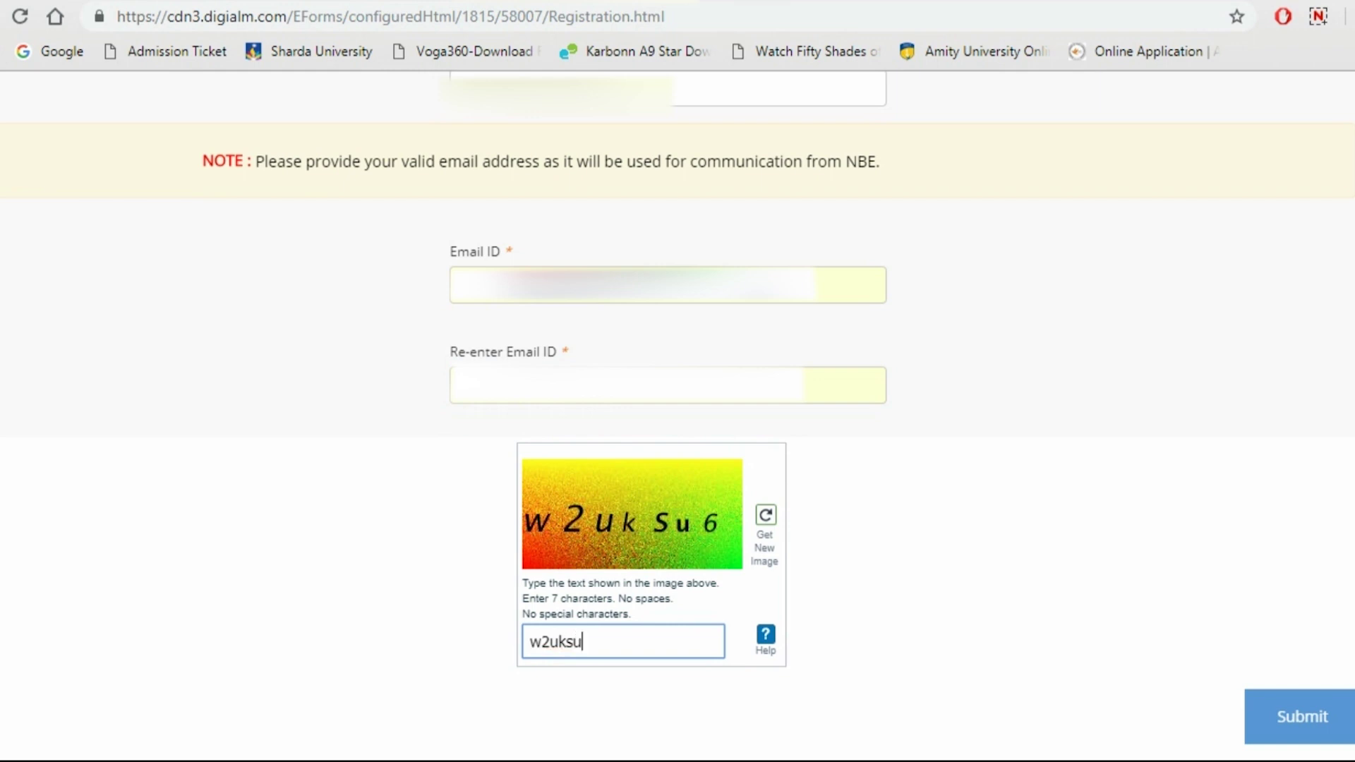
type("6")
left_click(1300, 721)
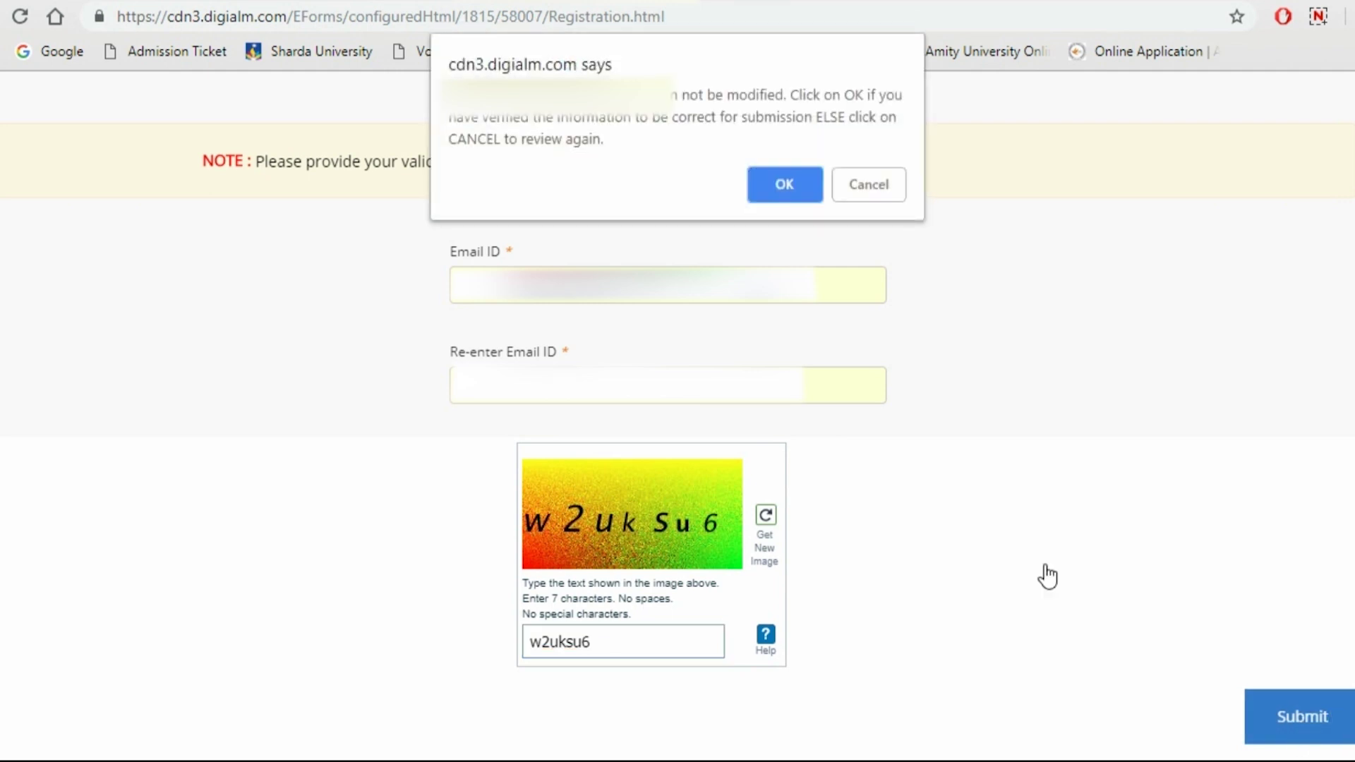
Confirm the registration, dismiss the success note, and open the application form past its instruction note
left_click(774, 196)
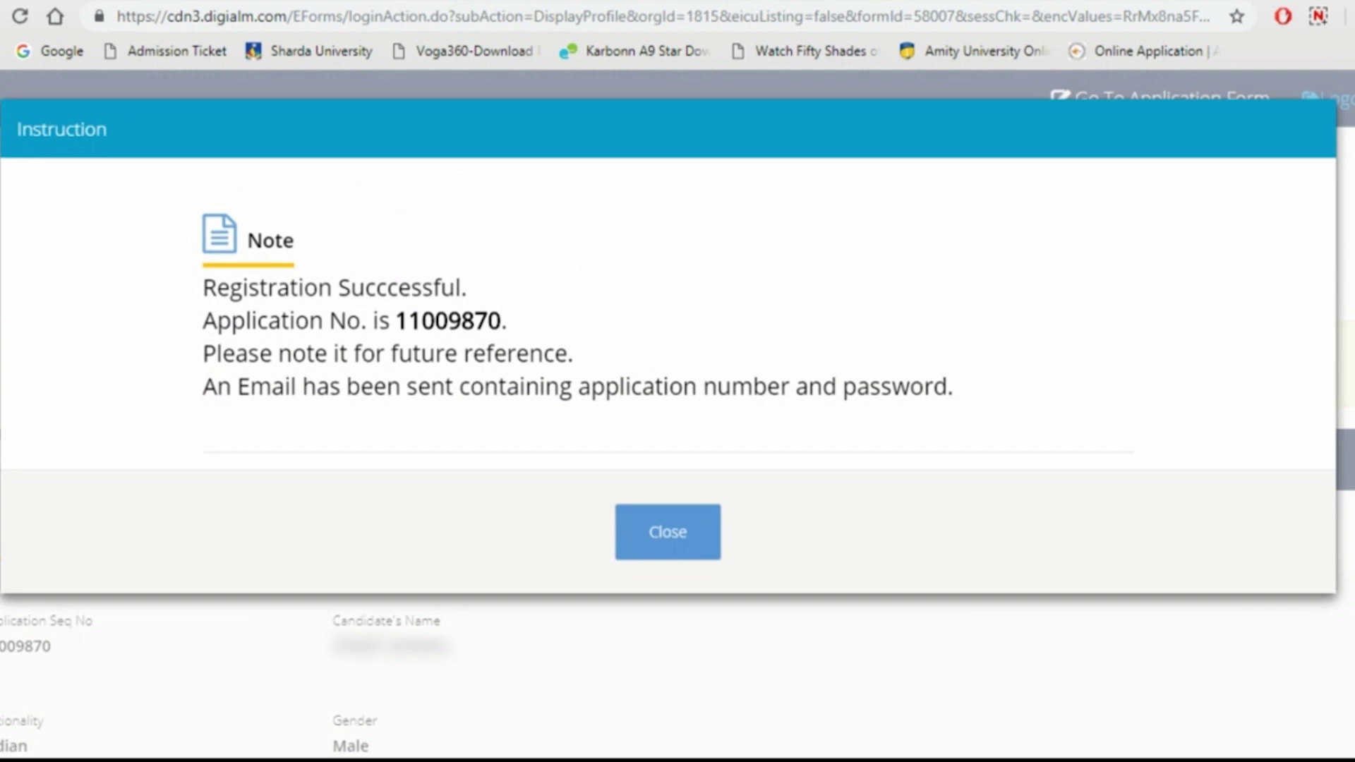
left_click(642, 624)
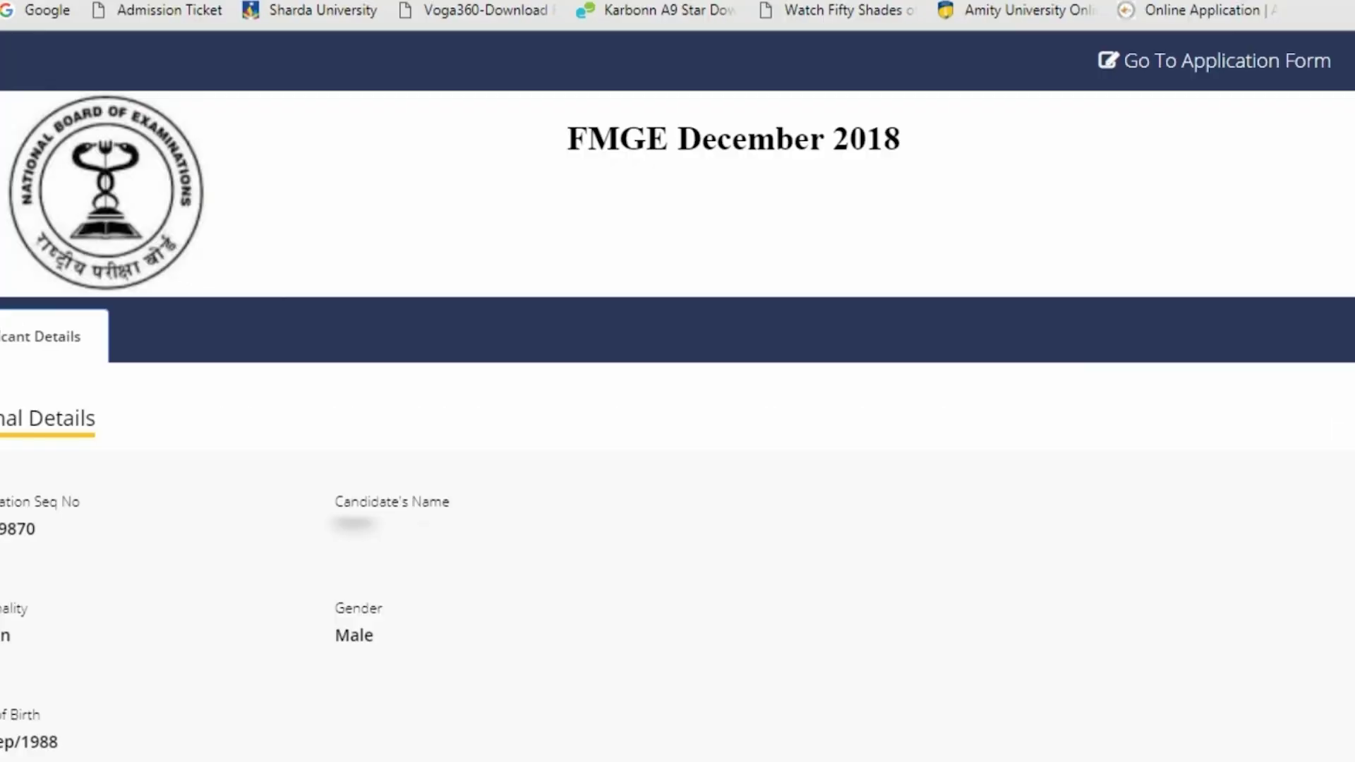
left_click(1206, 69)
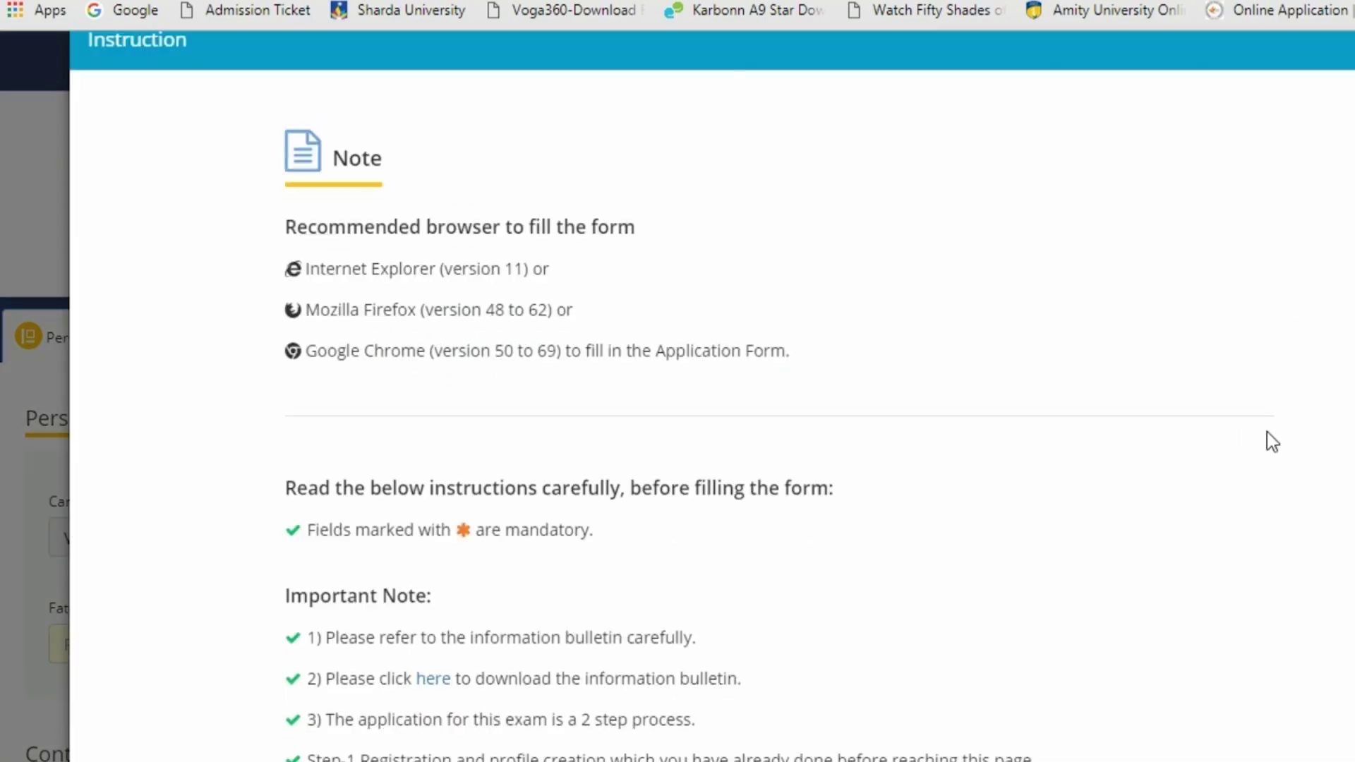
left_click(798, 665)
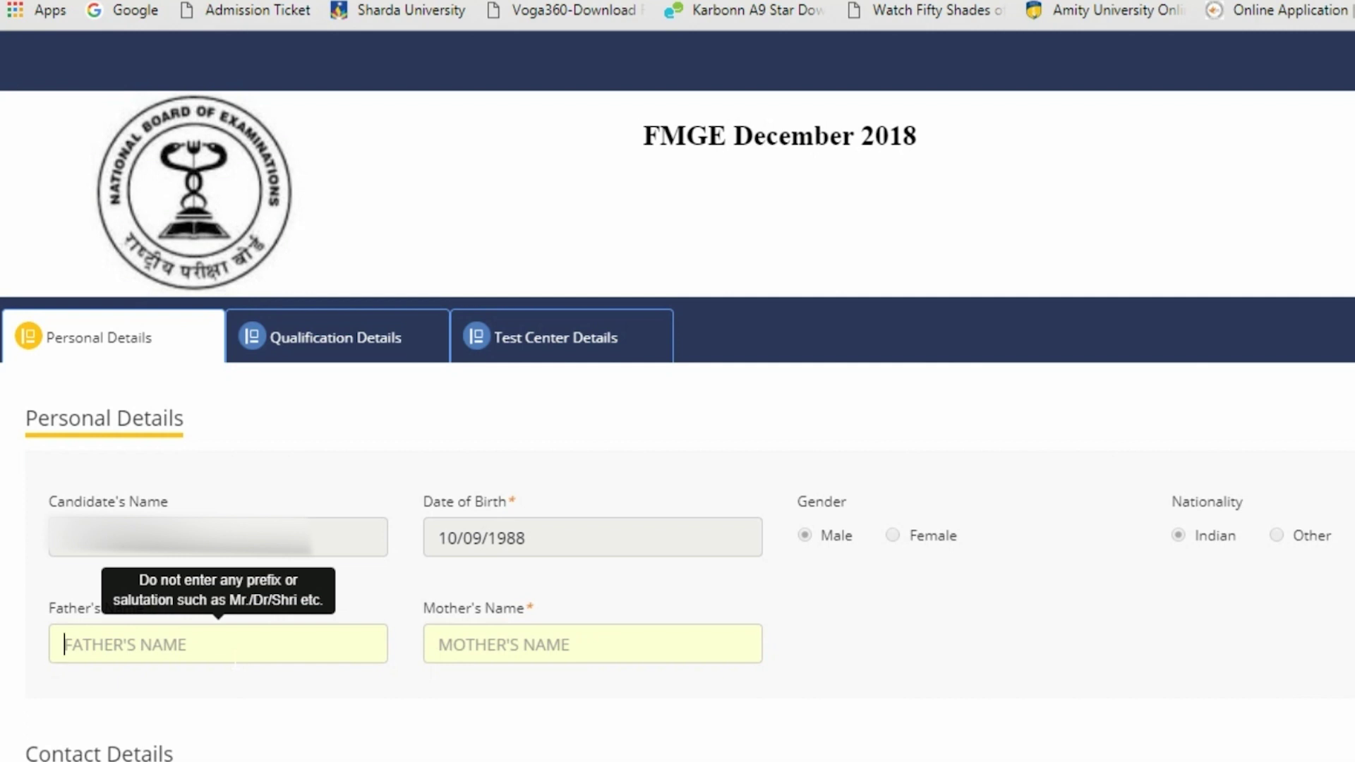
Enter the father's name and the mother's name in Personal Details
left_click(218, 643)
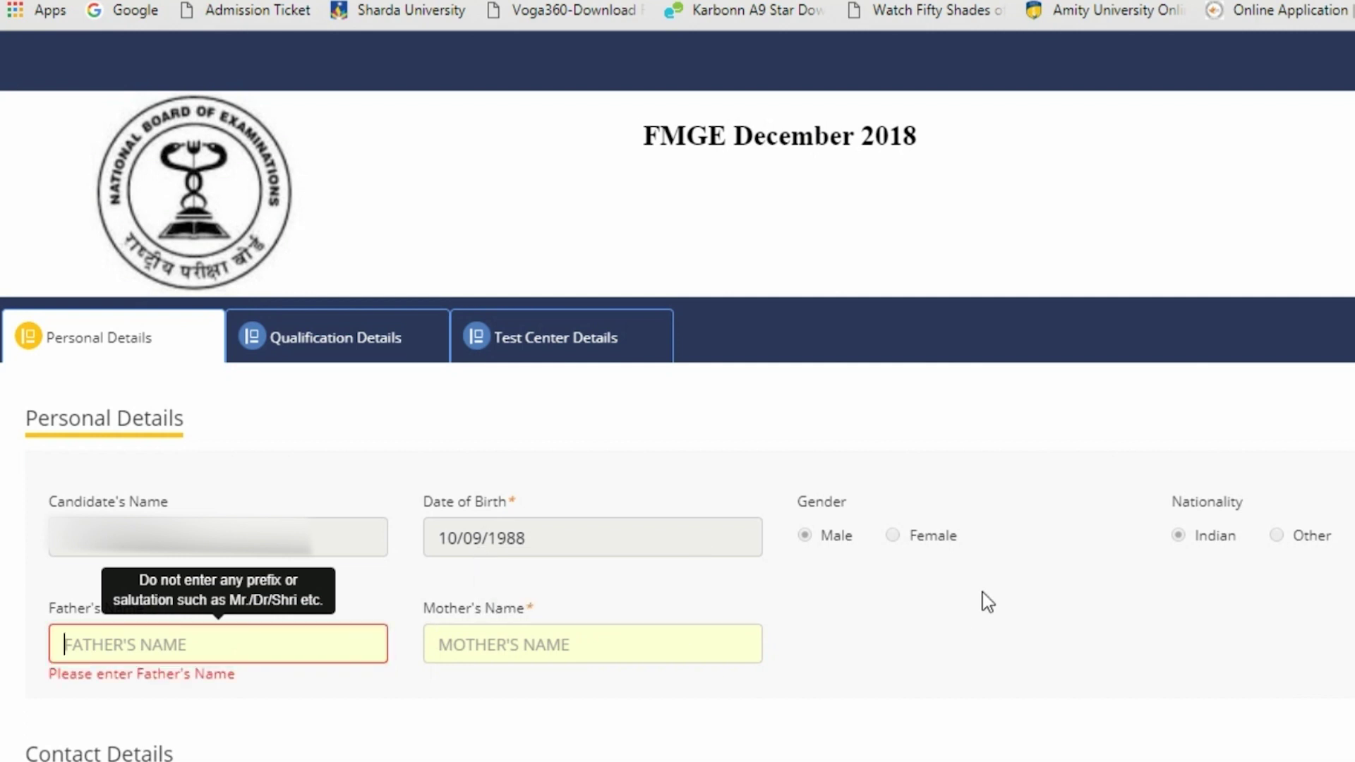
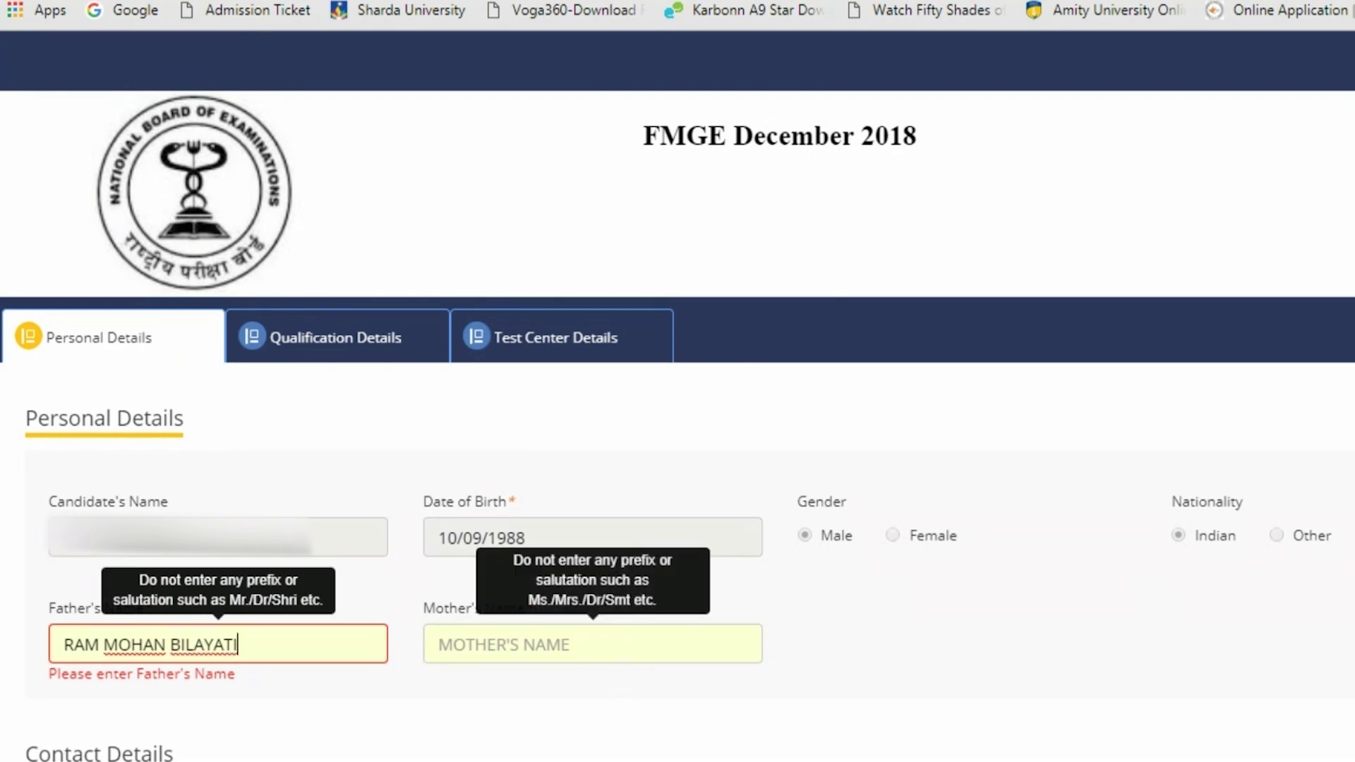
left_click(623, 650)
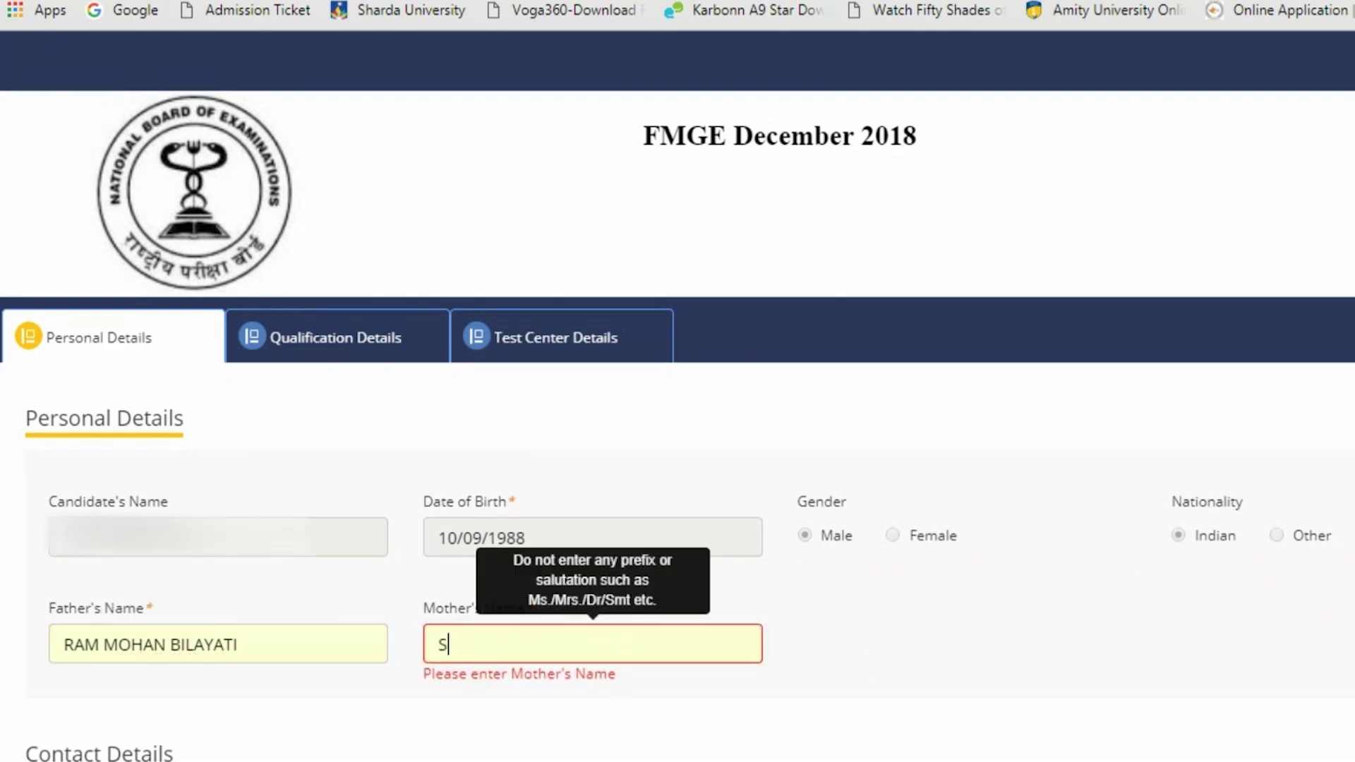
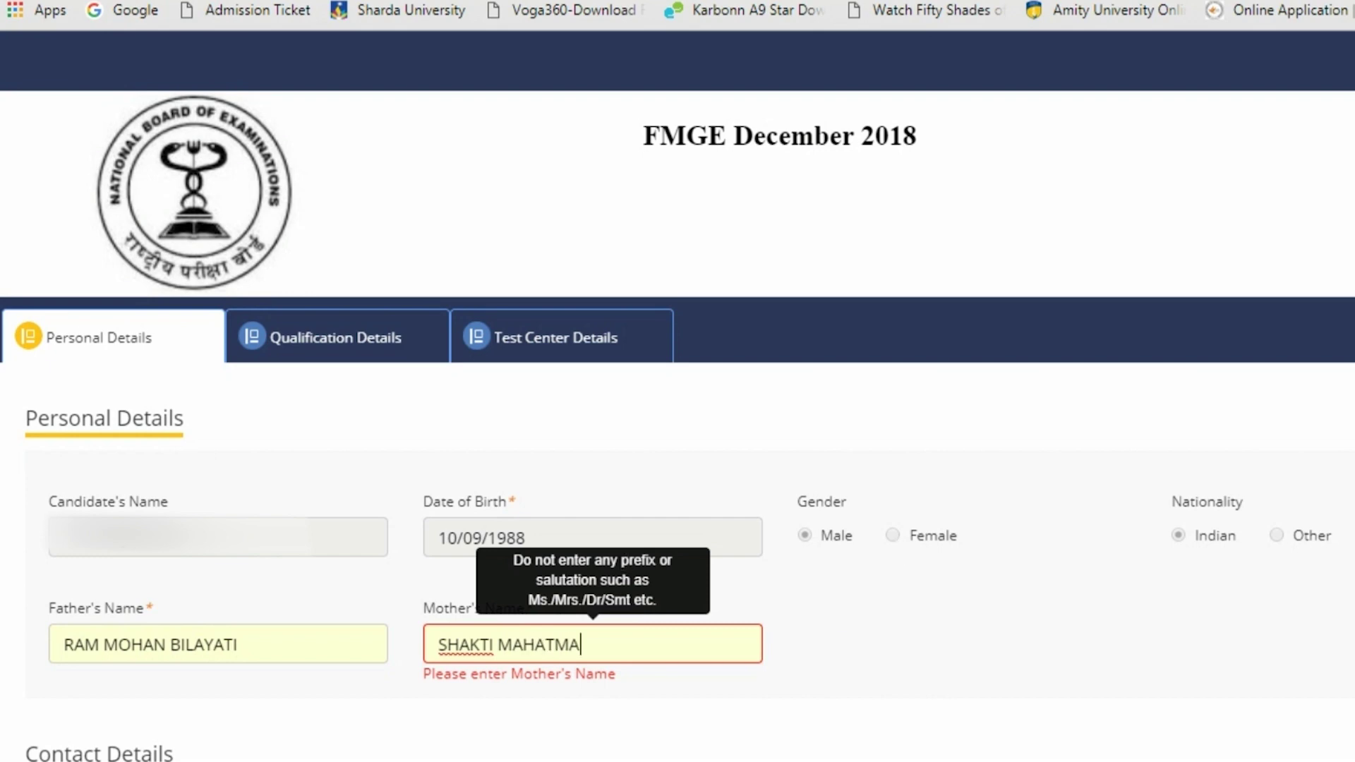
scroll(897, 538, "down", 2)
scroll(897, 537, "down", 7)
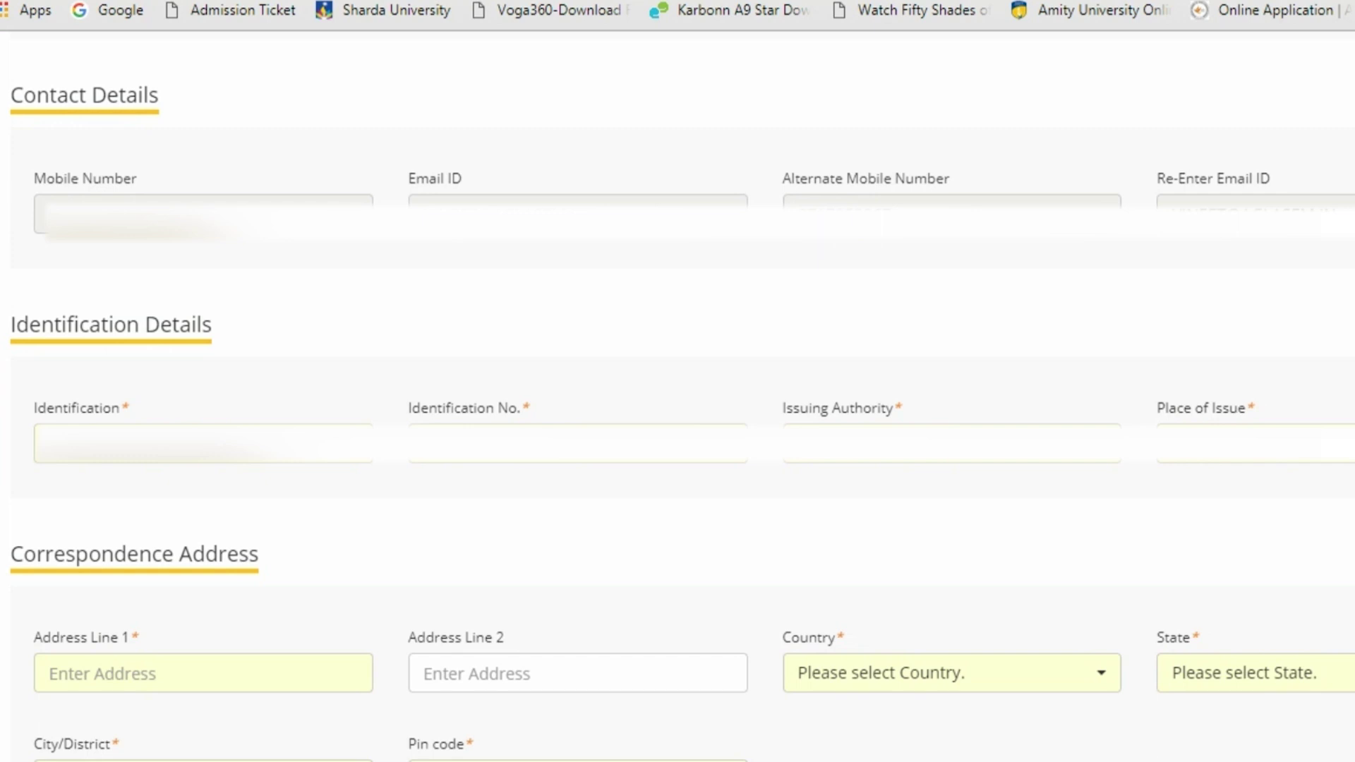
Choose Aadhar Card as identification and fill in its number, issuing authority and place of issue
left_click(233, 457)
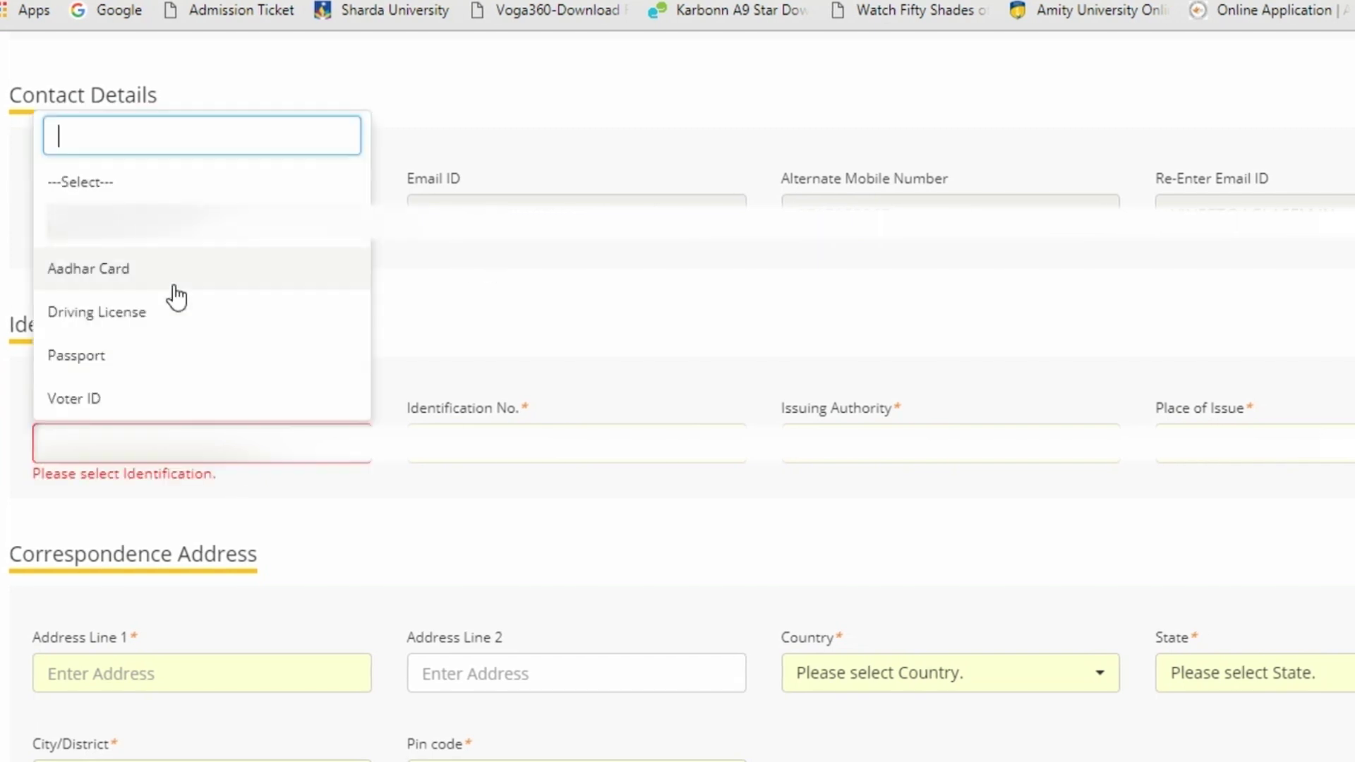
left_click(151, 272)
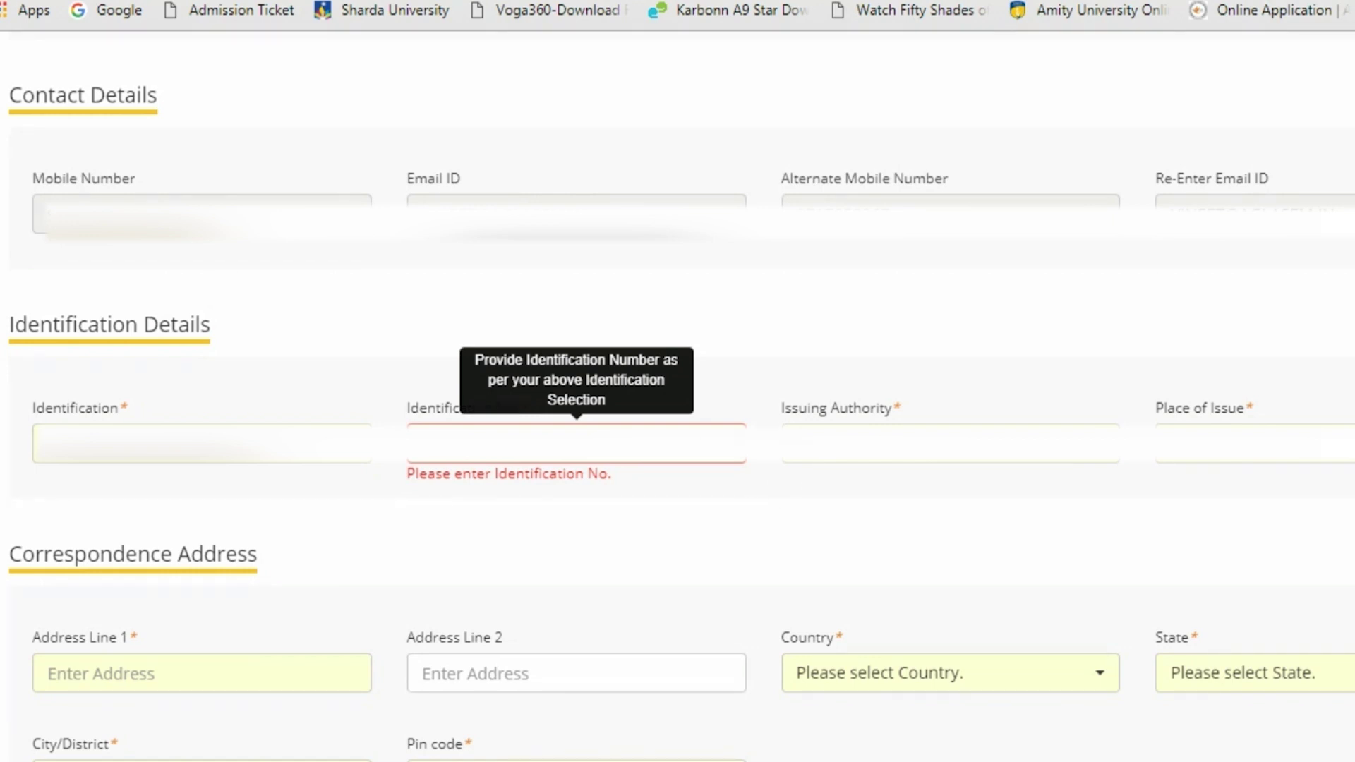
left_click(950, 443)
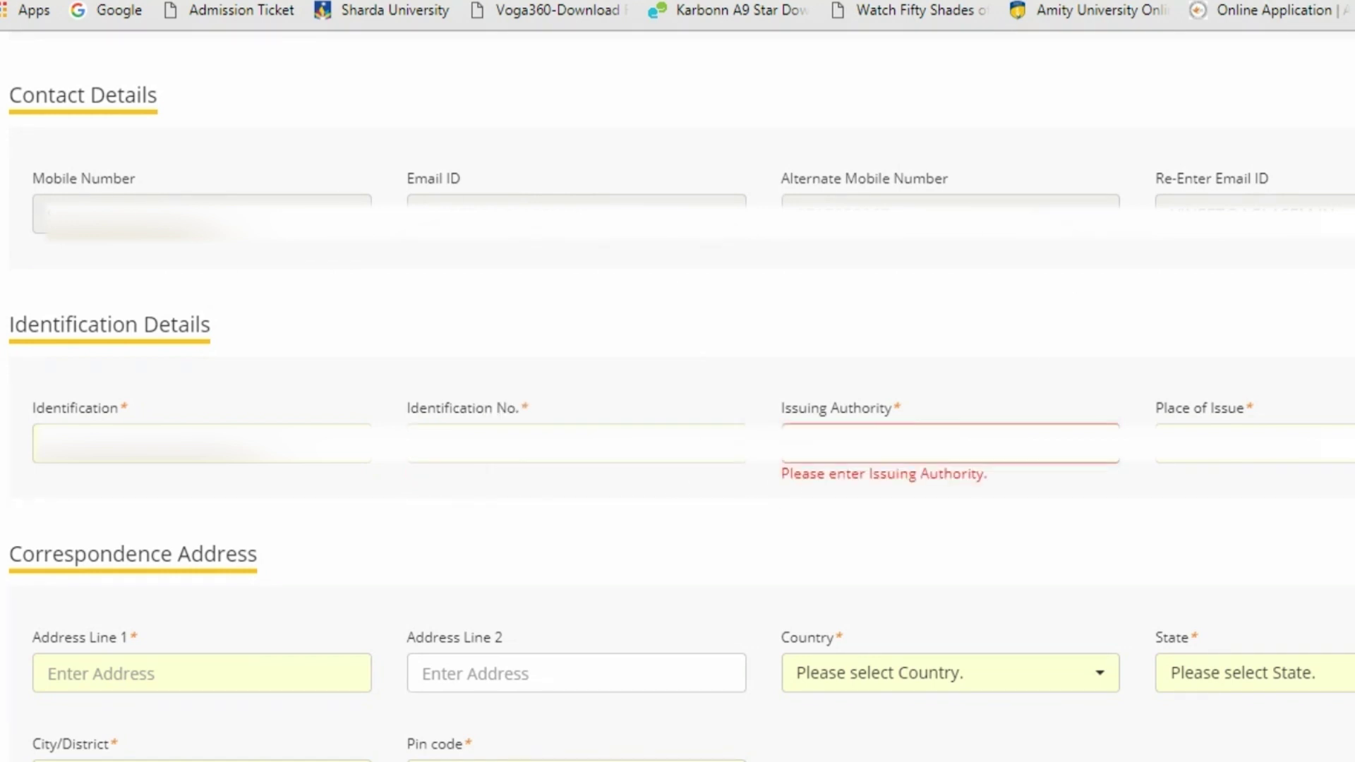
left_click(1254, 443)
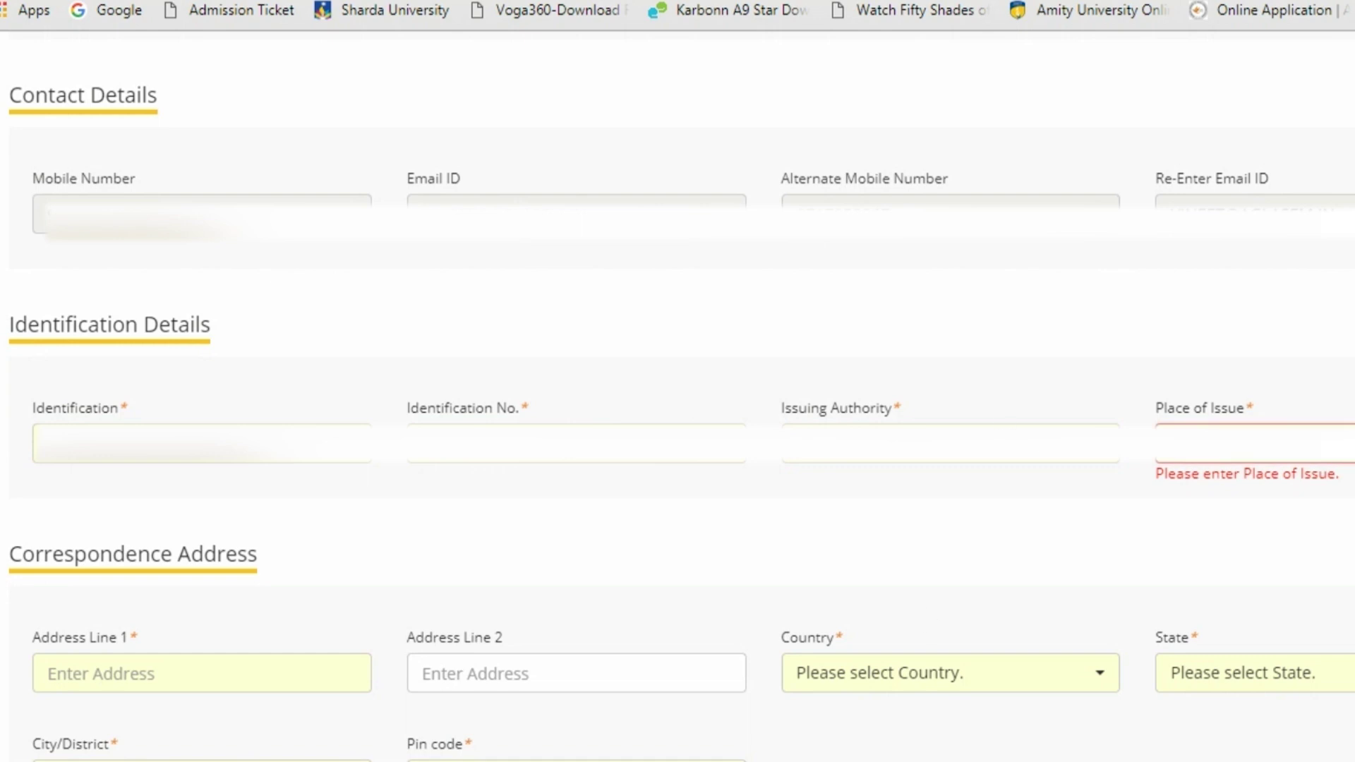
scroll(925, 620, "down", 3)
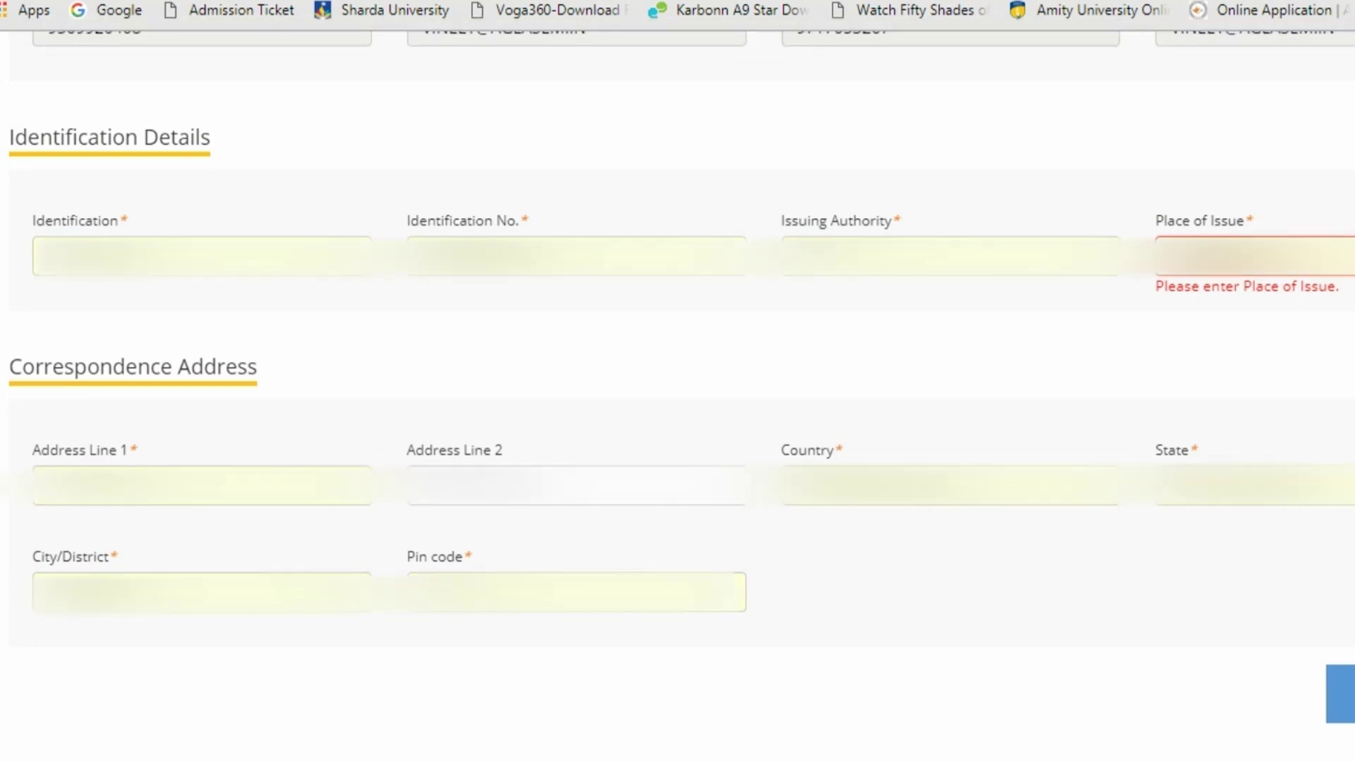
Fill the address line, choose INDIA, DELHI and a district, enter the pin code, then save and continue
left_click(77, 487)
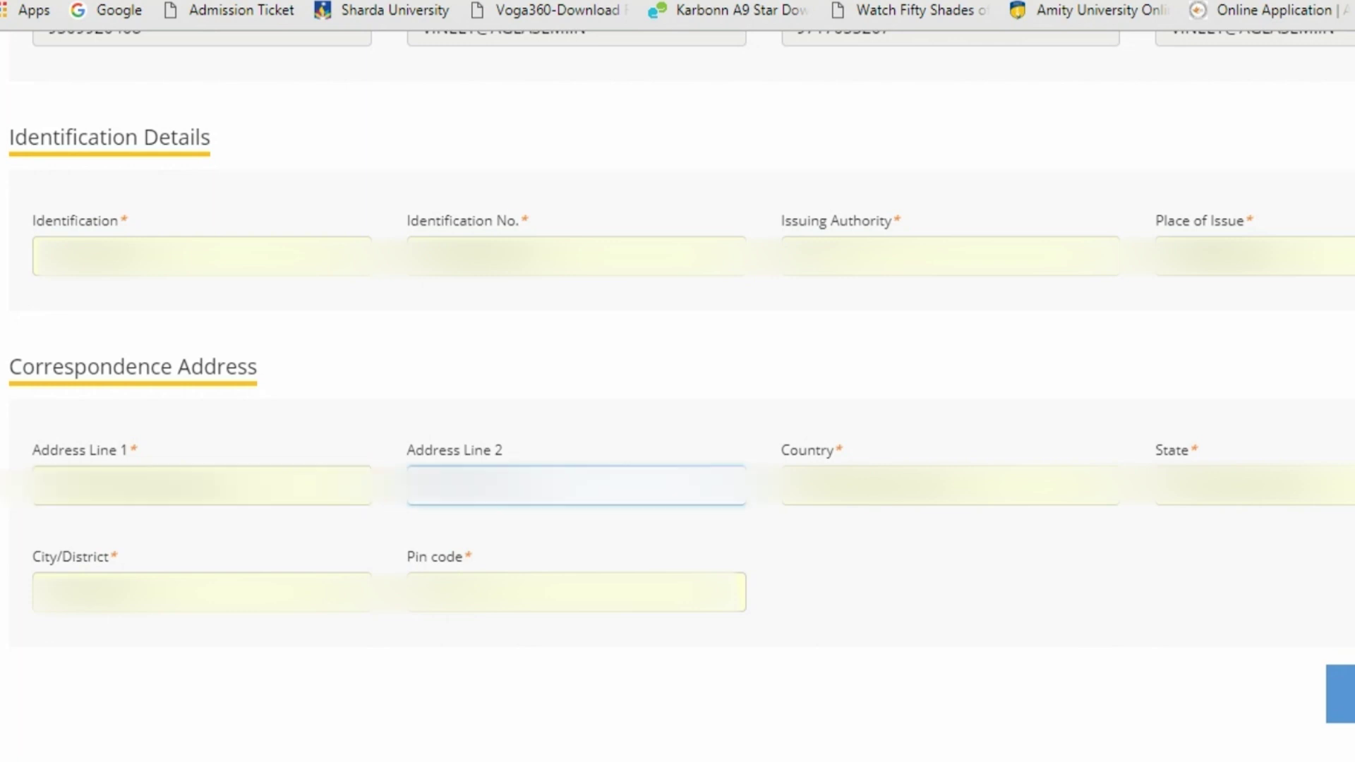
left_click(812, 507)
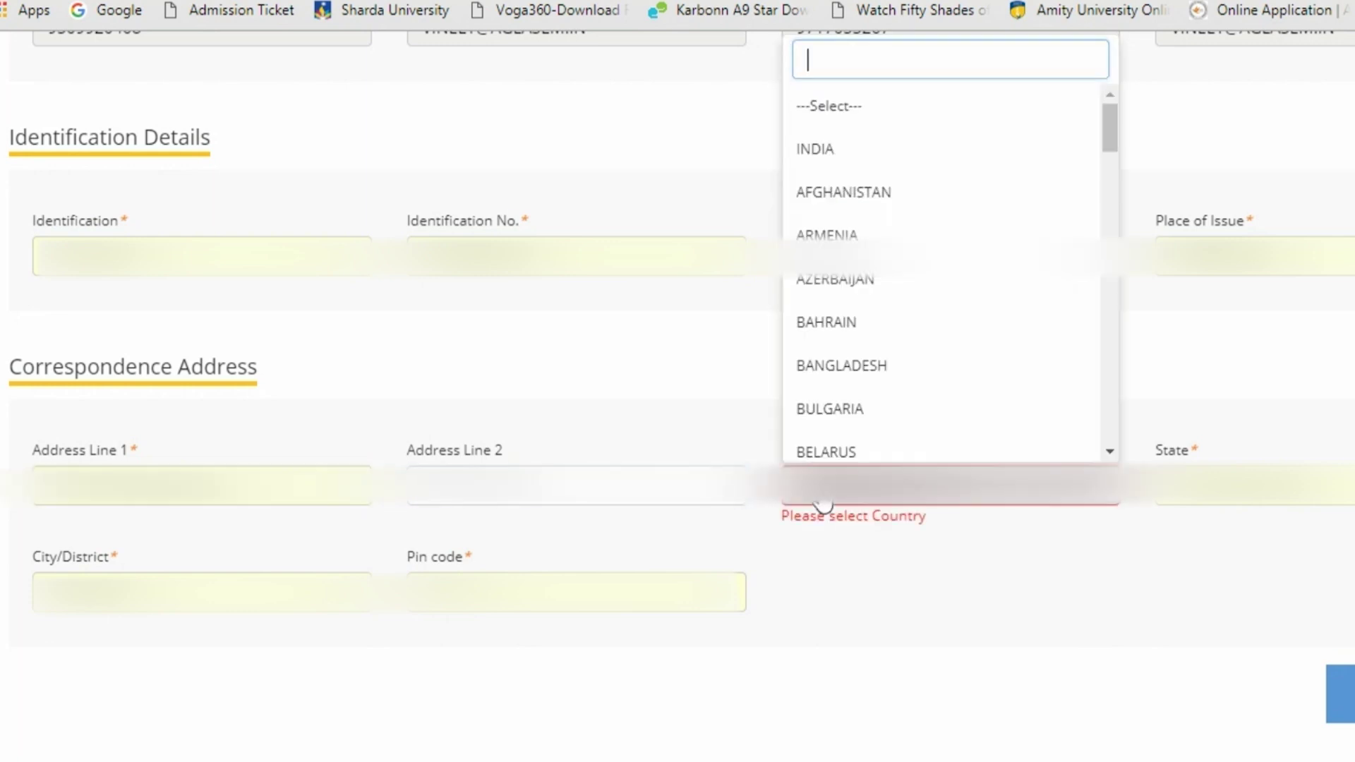
left_click(806, 151)
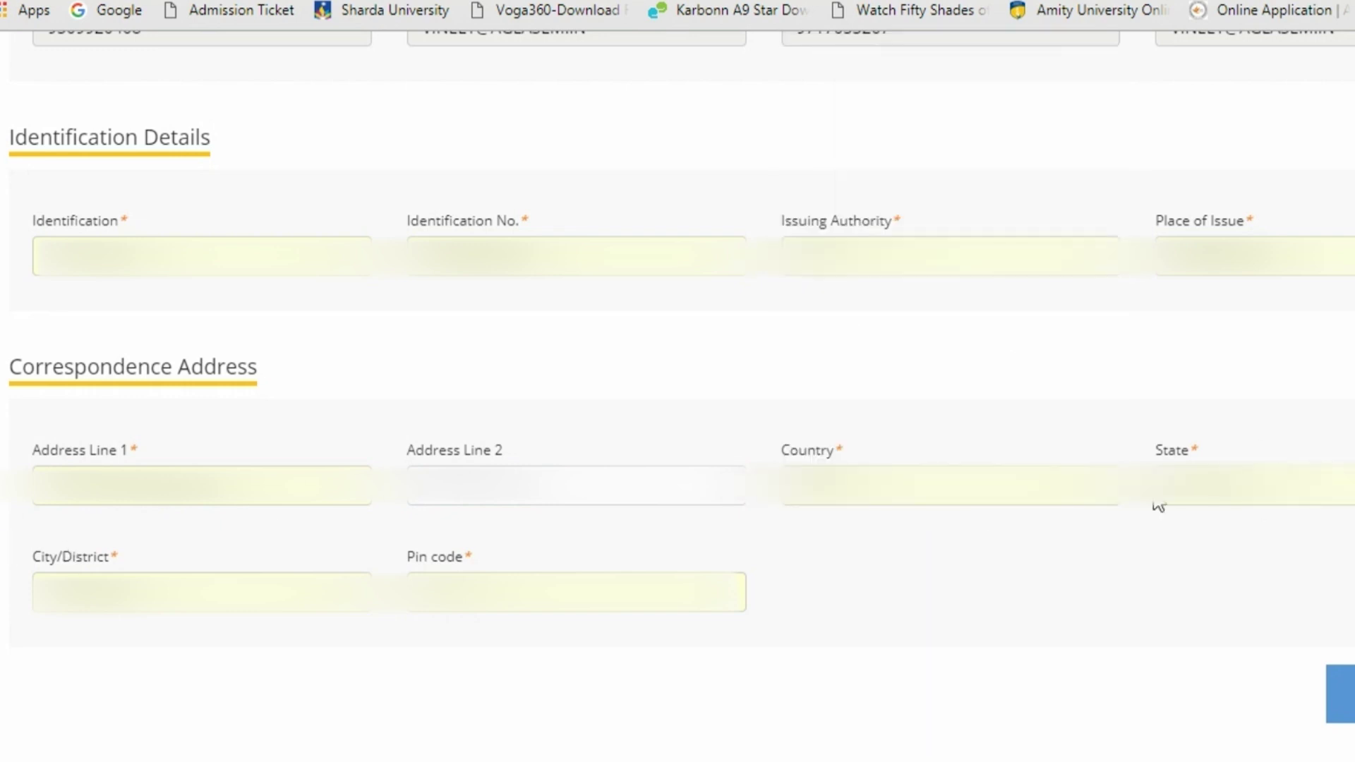
left_click(1242, 487)
type("de")
left_click(1225, 305)
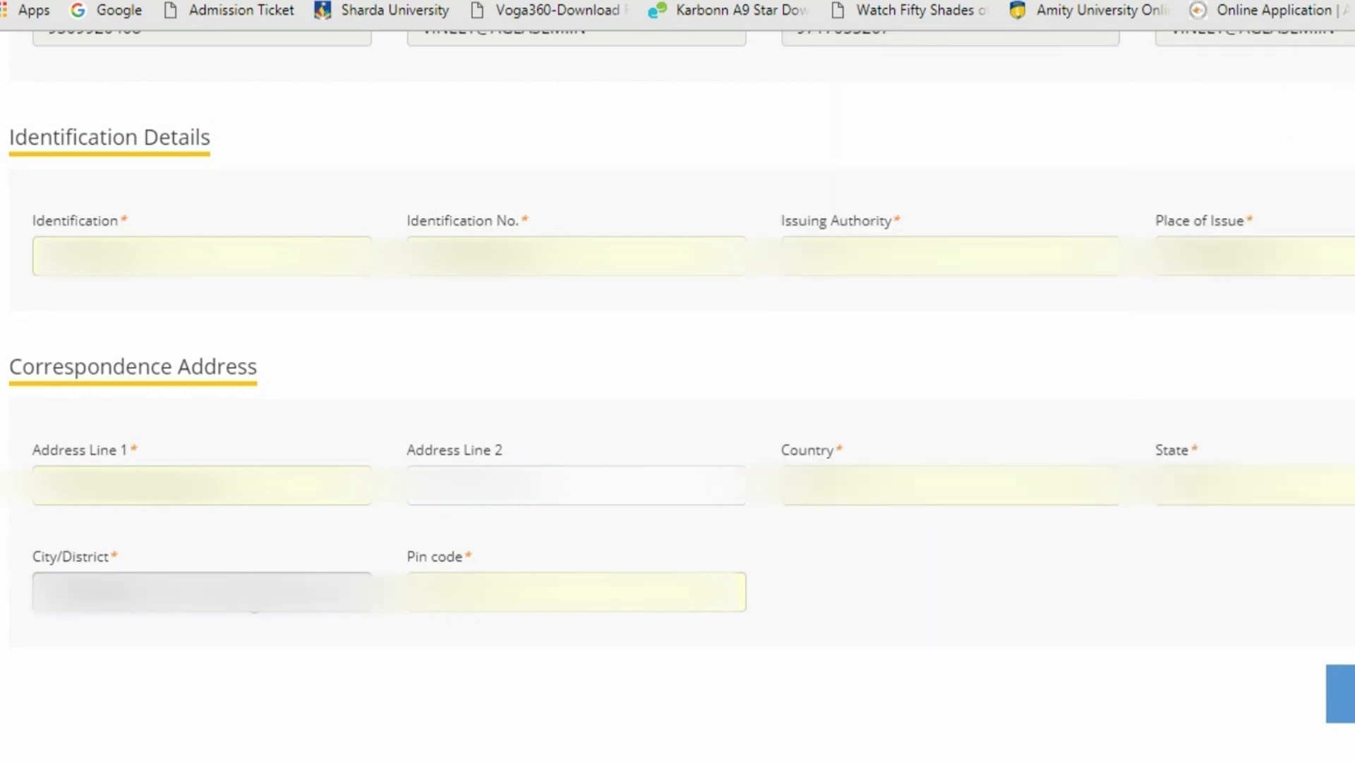
left_click(254, 597)
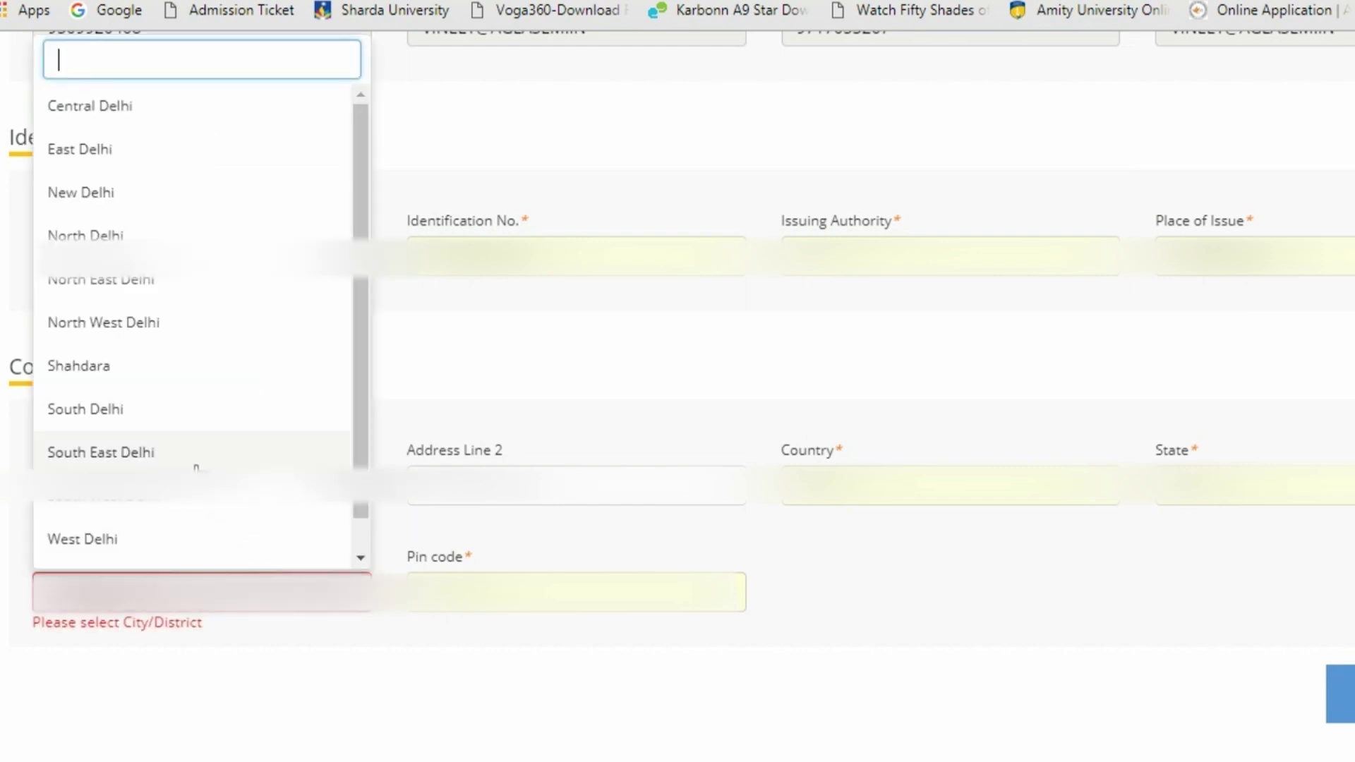
left_click(123, 408)
left_click(541, 596)
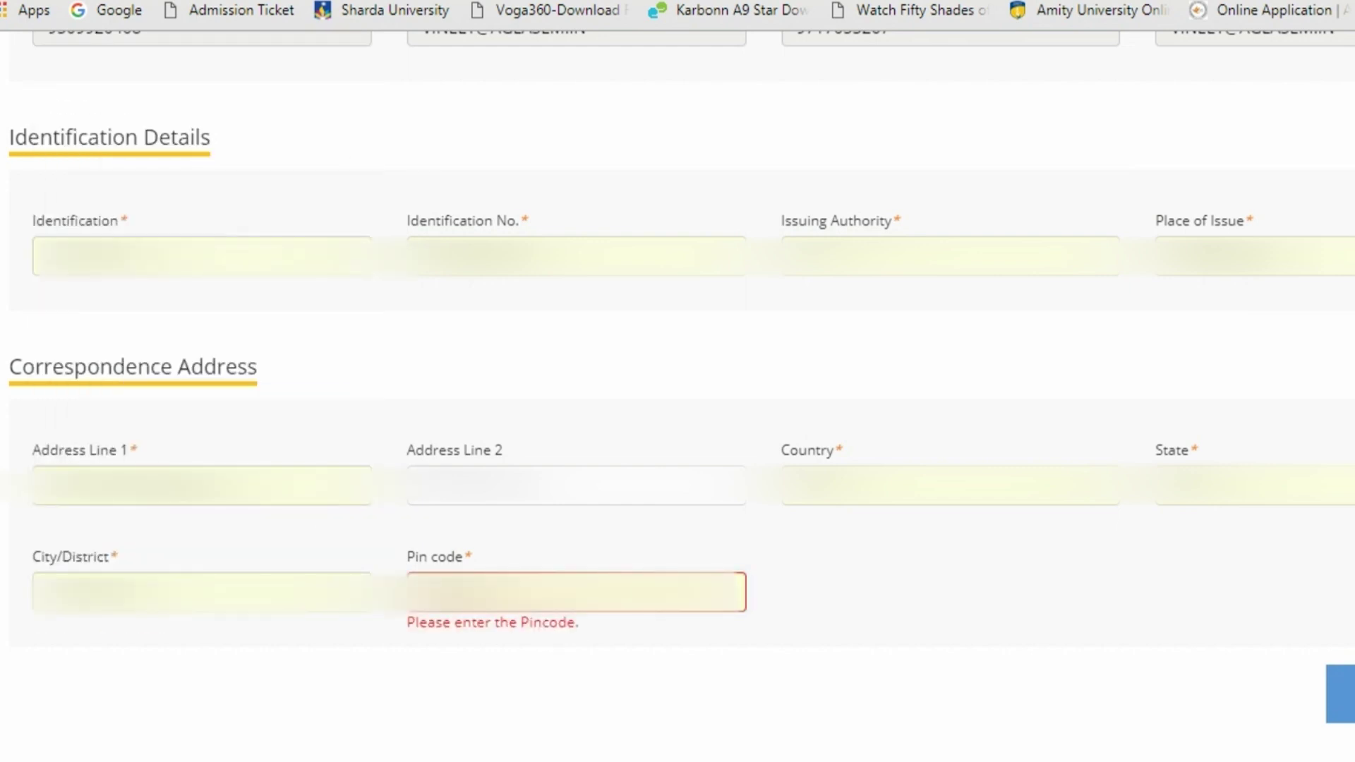
left_click(1262, 701)
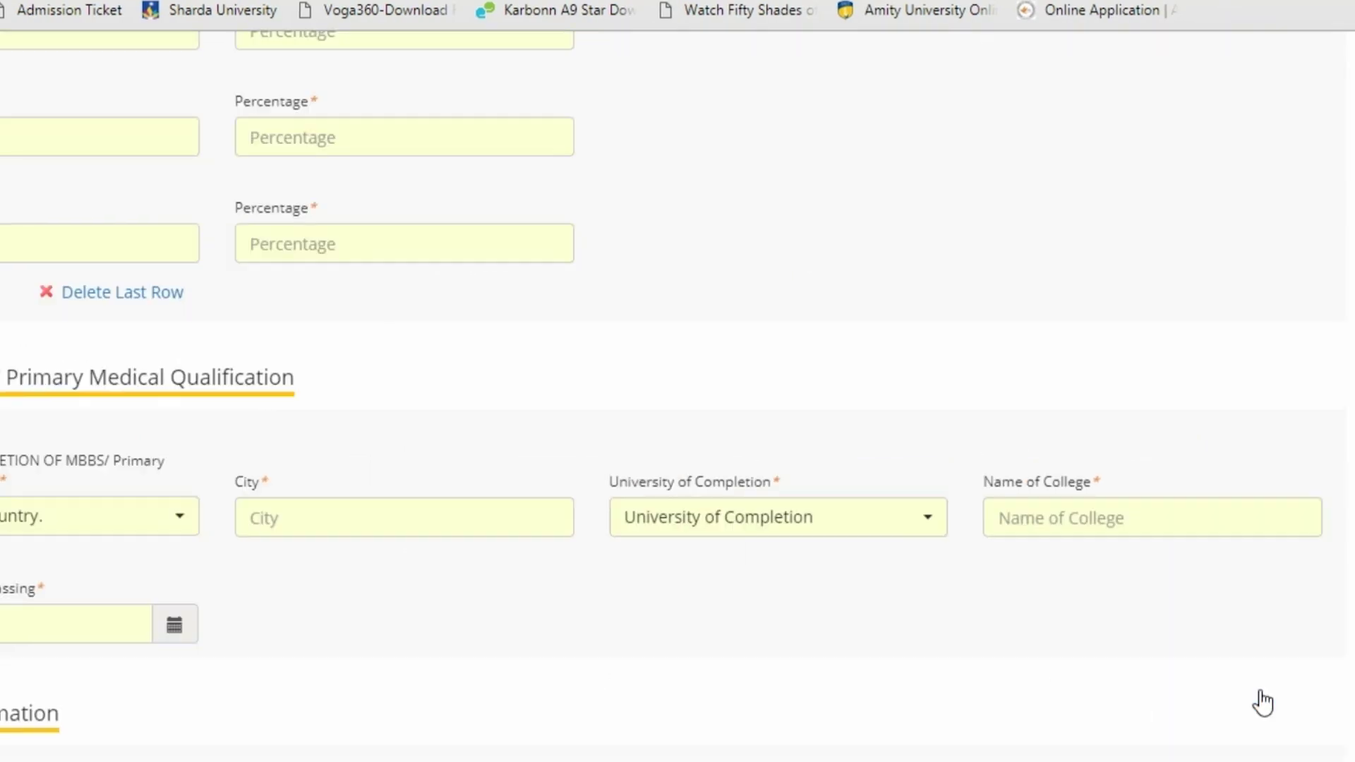
Dismiss the saved notice and enter ENGLISH 62 and HINDI 67 as the first 10+2 subjects
key("Return")
scroll(677, 424, "down", 3)
scroll(677, 424, "down", 3)
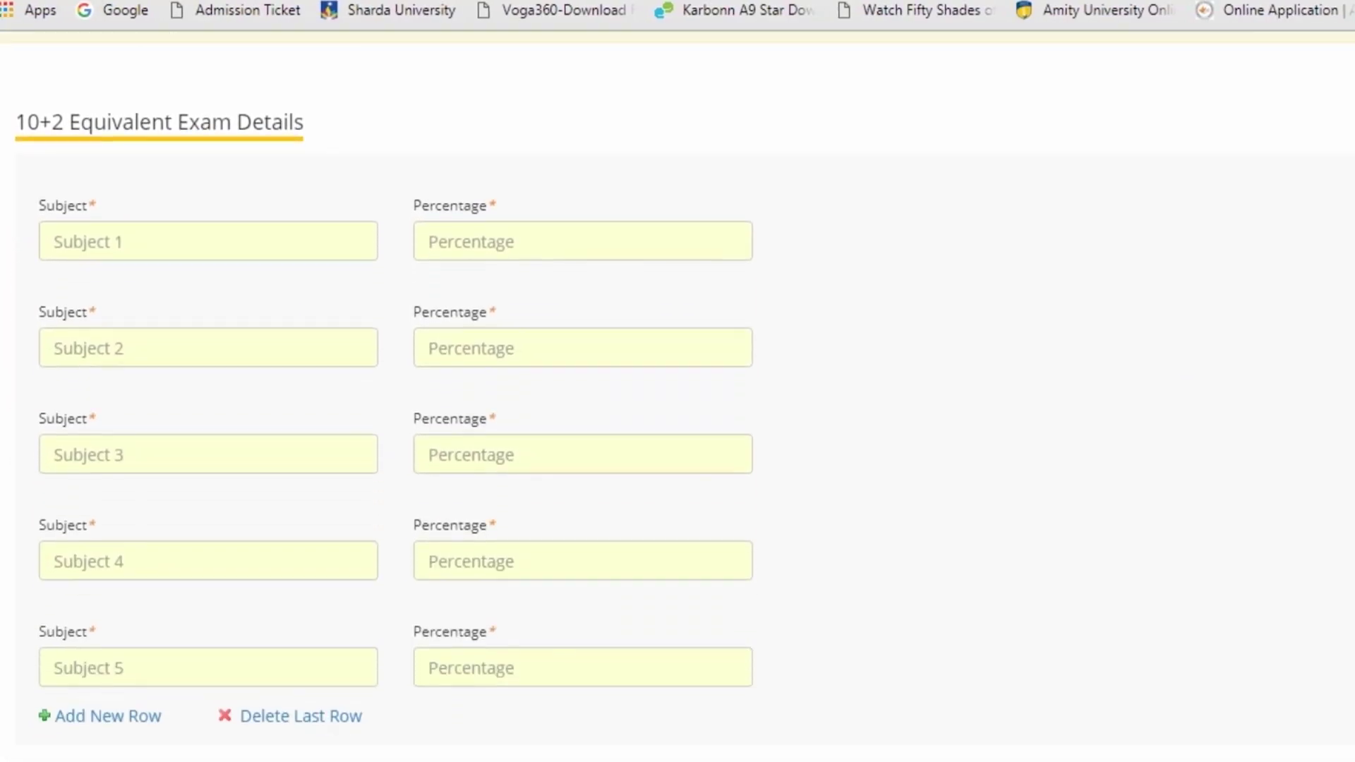
left_click(210, 203)
type("en")
key("BackSpace")
key("BackSpace")
type("ENGLISH")
key("Tab")
type("62")
key("Tab")
type("HINDI")
key("Tab")
type("67")
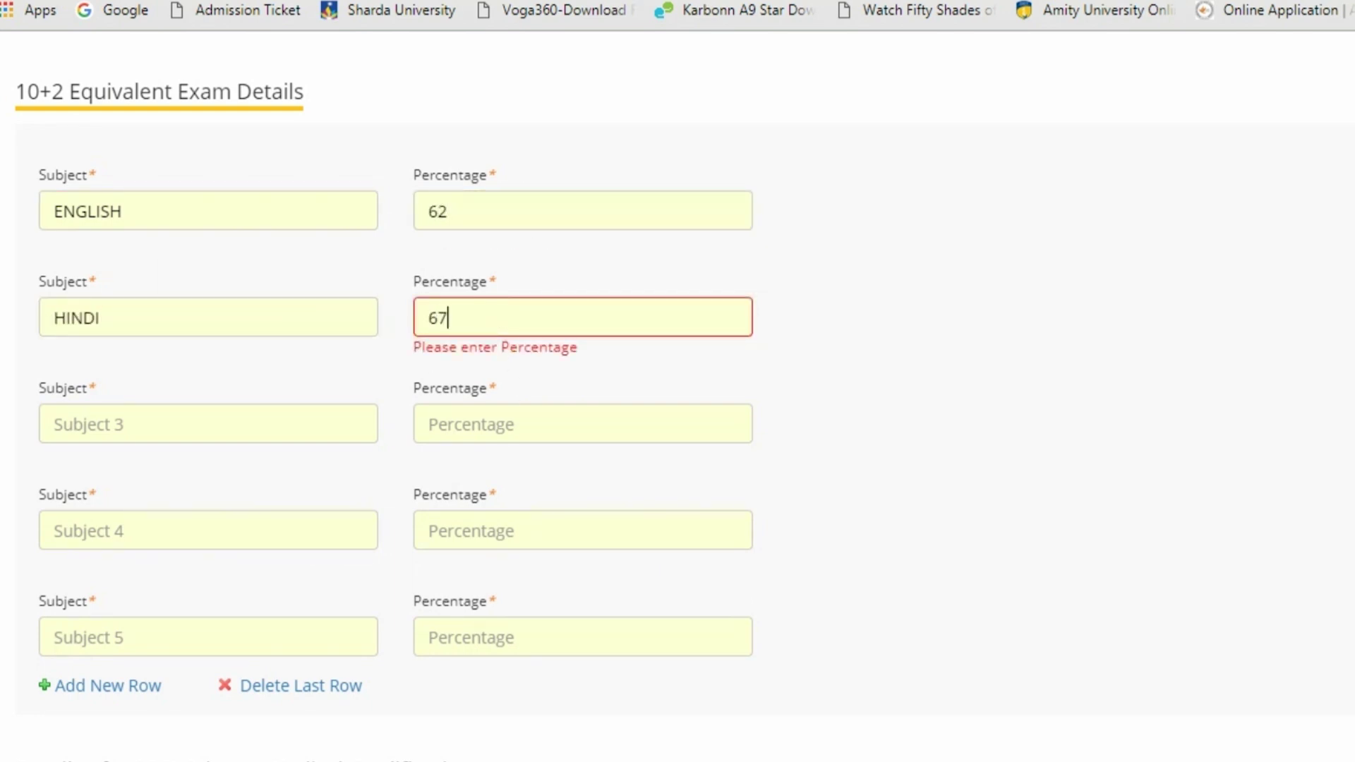
Add PHYSICS 80 and CHEMISTRY 82, and correct the fifth subject to BIOLOGY
key("Tab")
type("HISTORY")
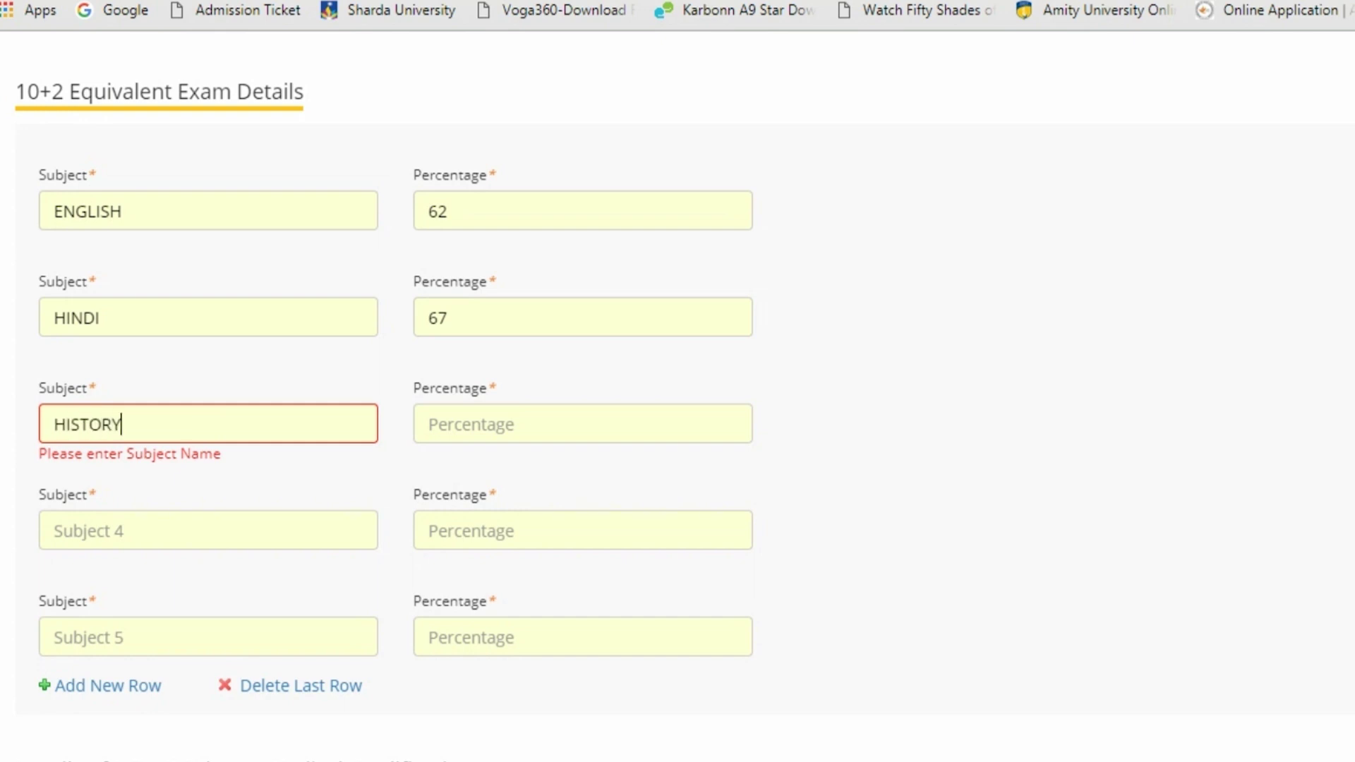
key("BackSpace")
key("BackSpace")
key("BackSpace")
key("BackSpace")
key("BackSpace")
key("BackSpace")
key("BackSpace")
type("PHYSICS")
key("Tab")
type("80")
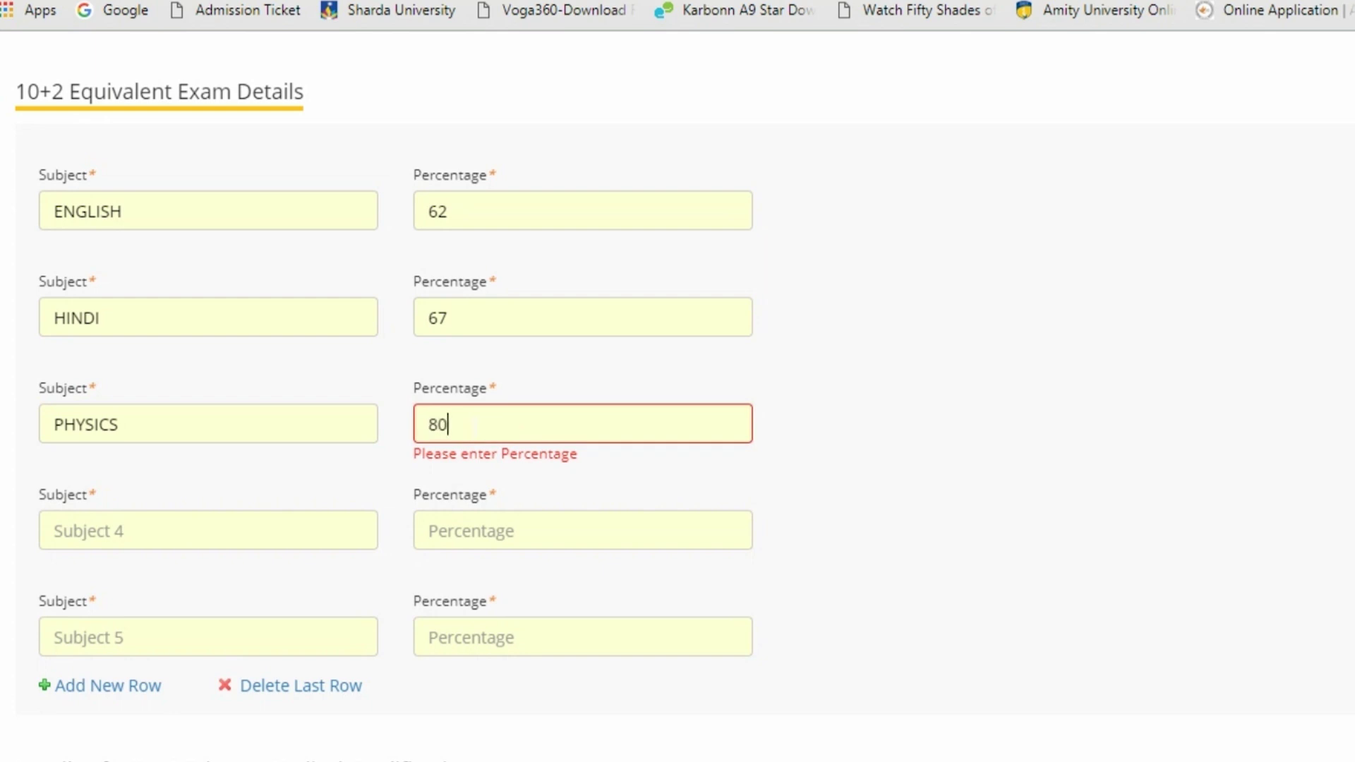
key("Tab")
type("CHEMISTRY")
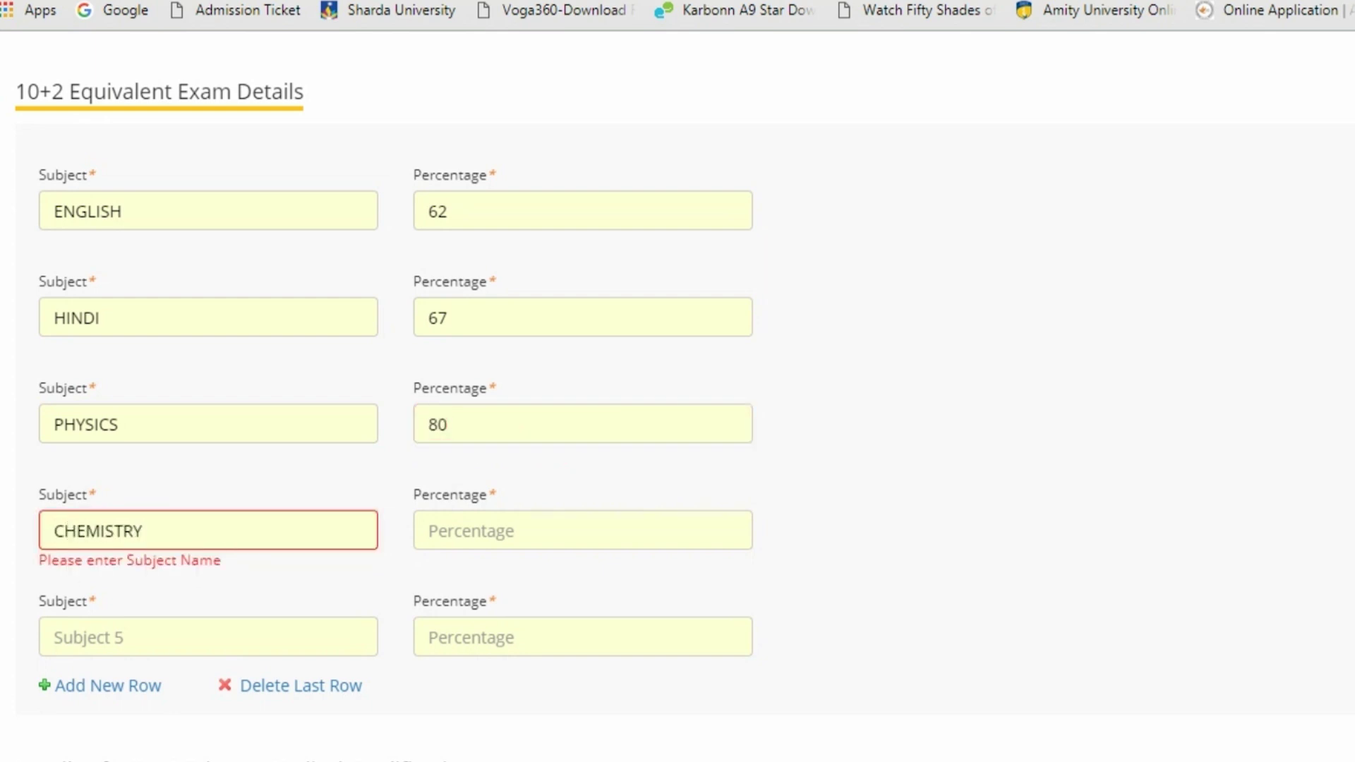
key("Tab")
type("82")
key("Tab")
type("MATHS")
key("Tab")
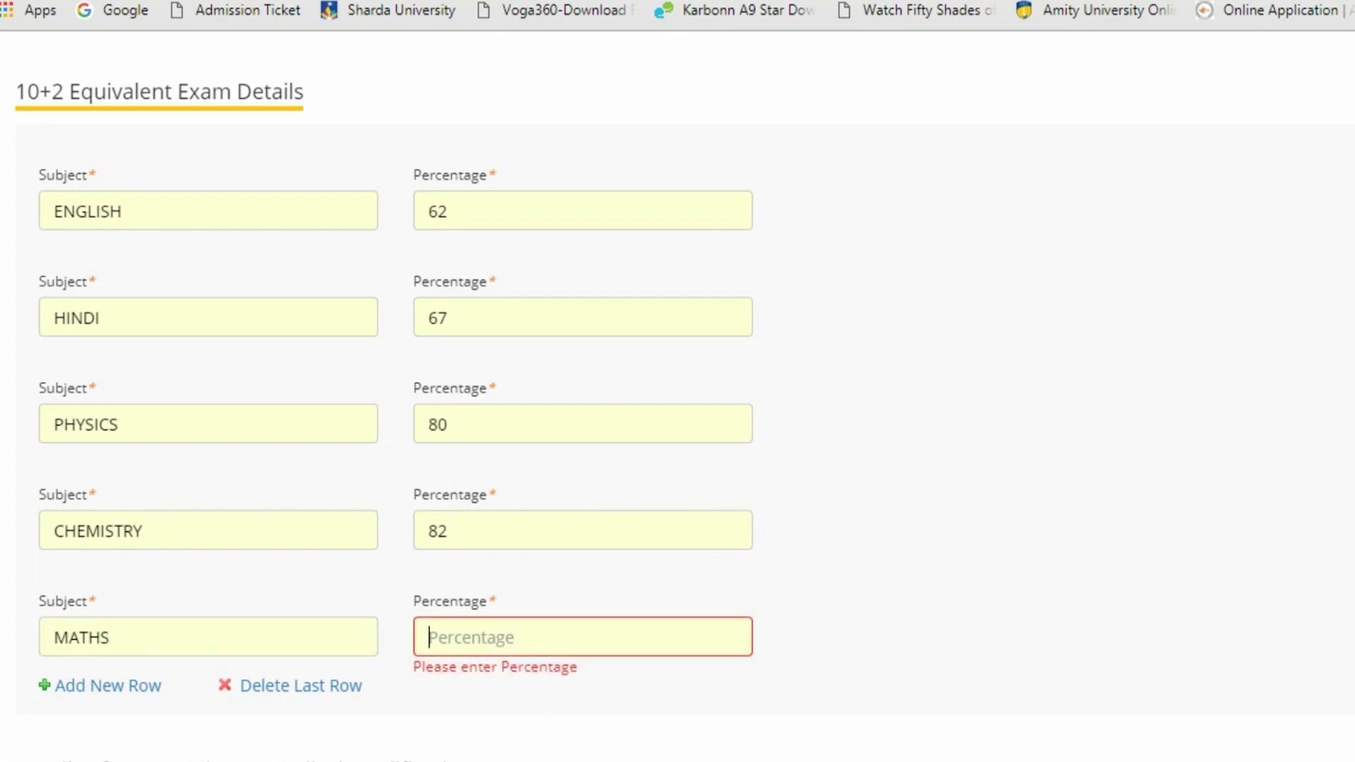
left_click(110, 637)
type("LOGY")
key("Tab")
Give Biology 98, pick UNITED KINGDOM as MBBS country, and enter LONDON as the city
type("9")
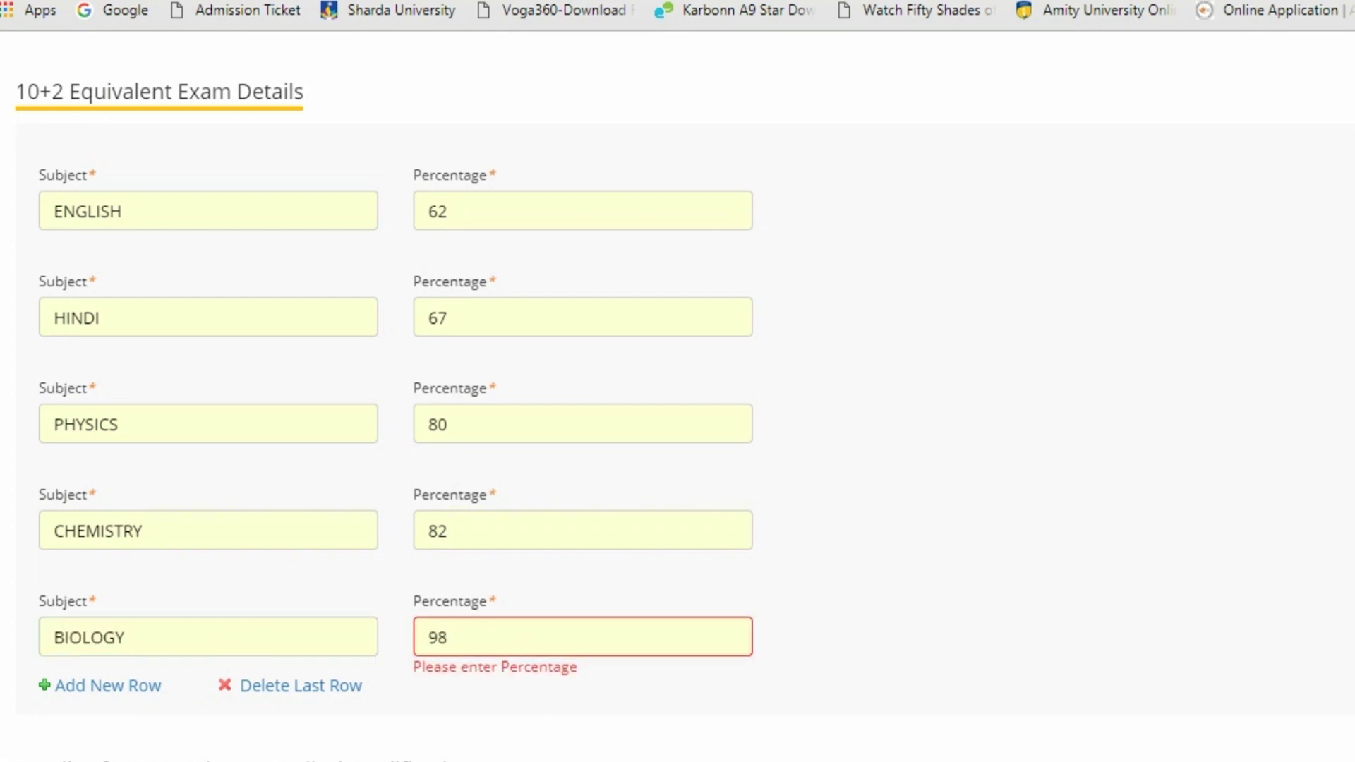
scroll(900, 321, "down", 8)
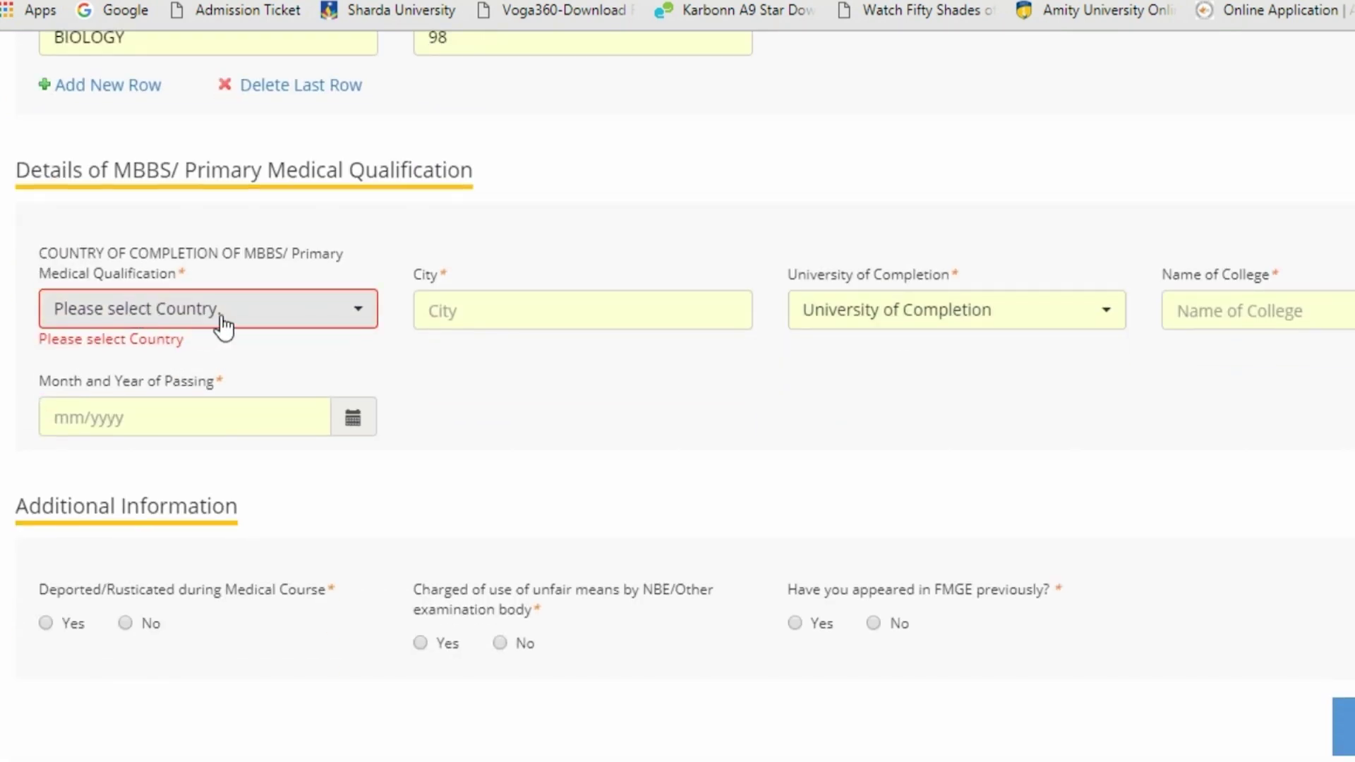
left_click(359, 317)
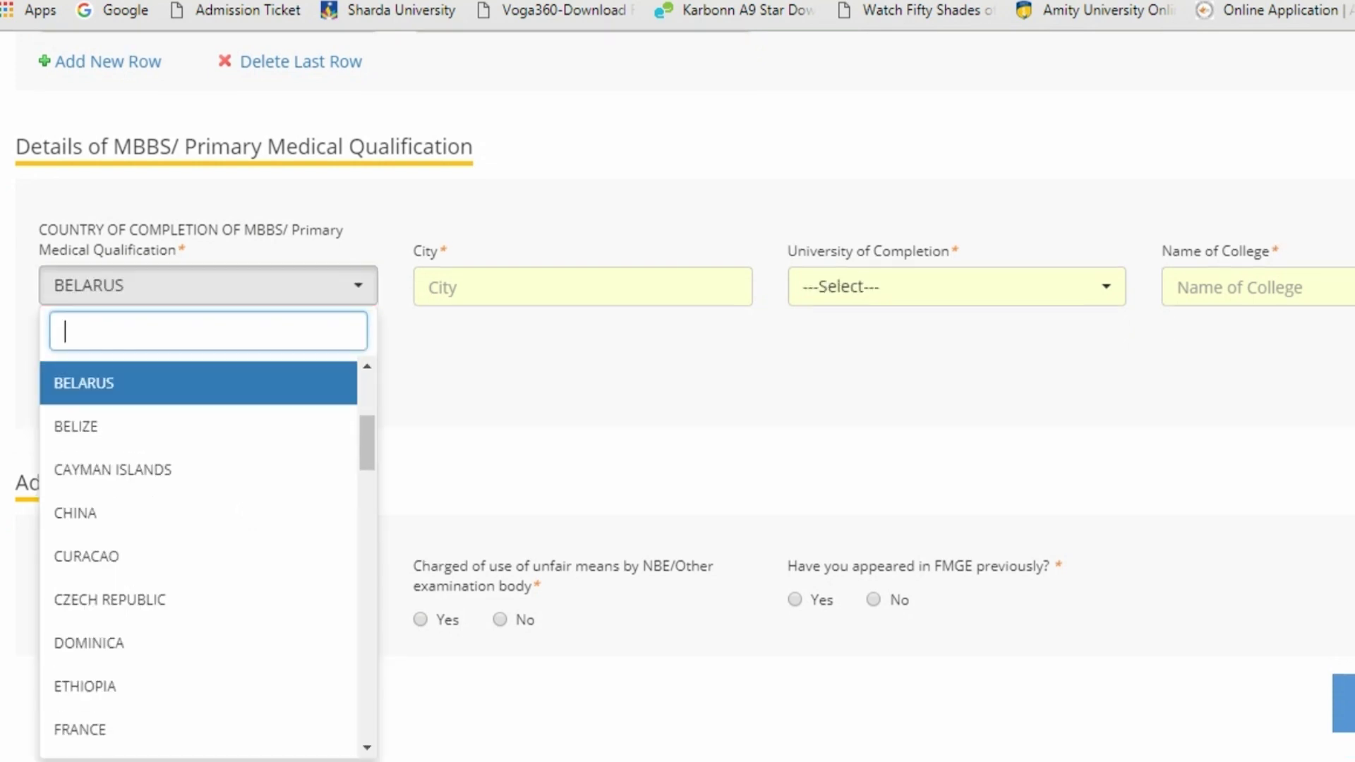
scroll(193, 606, "down", 15)
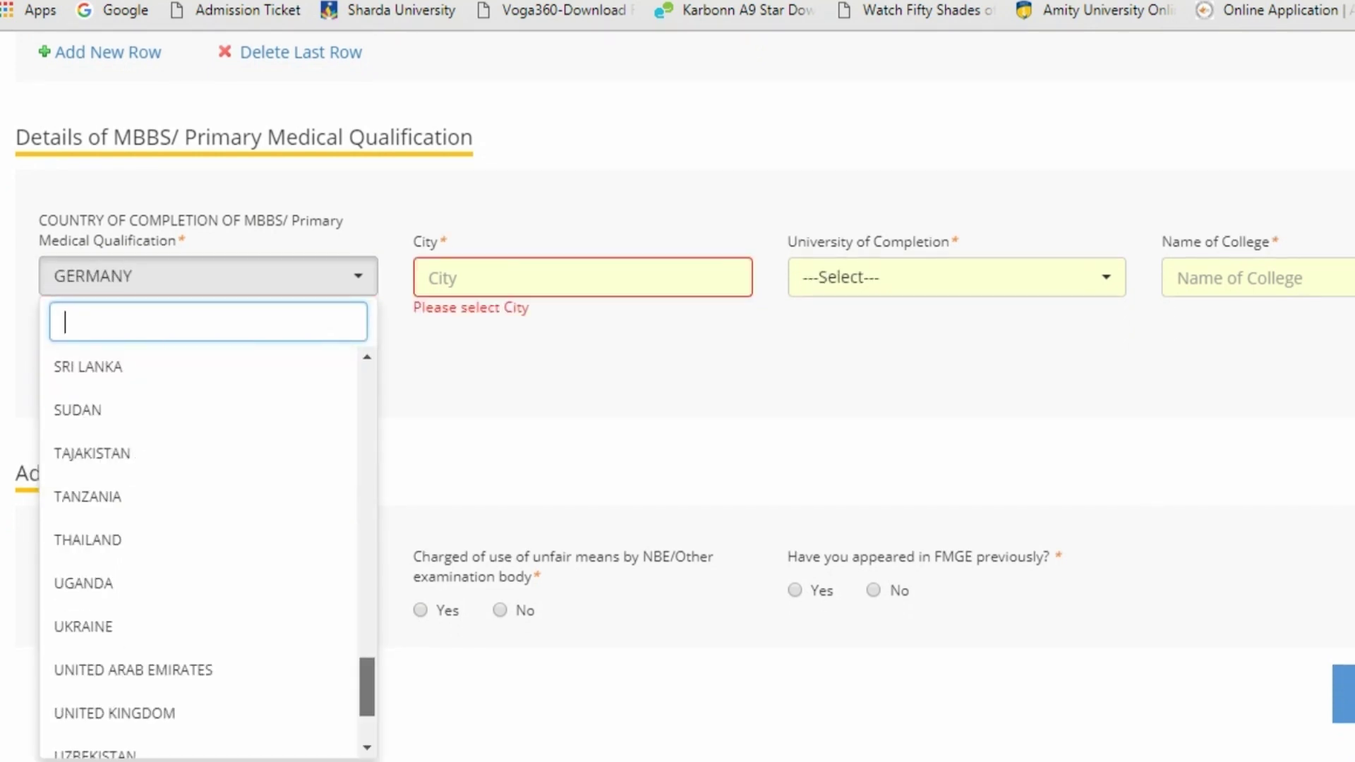
left_click(151, 573)
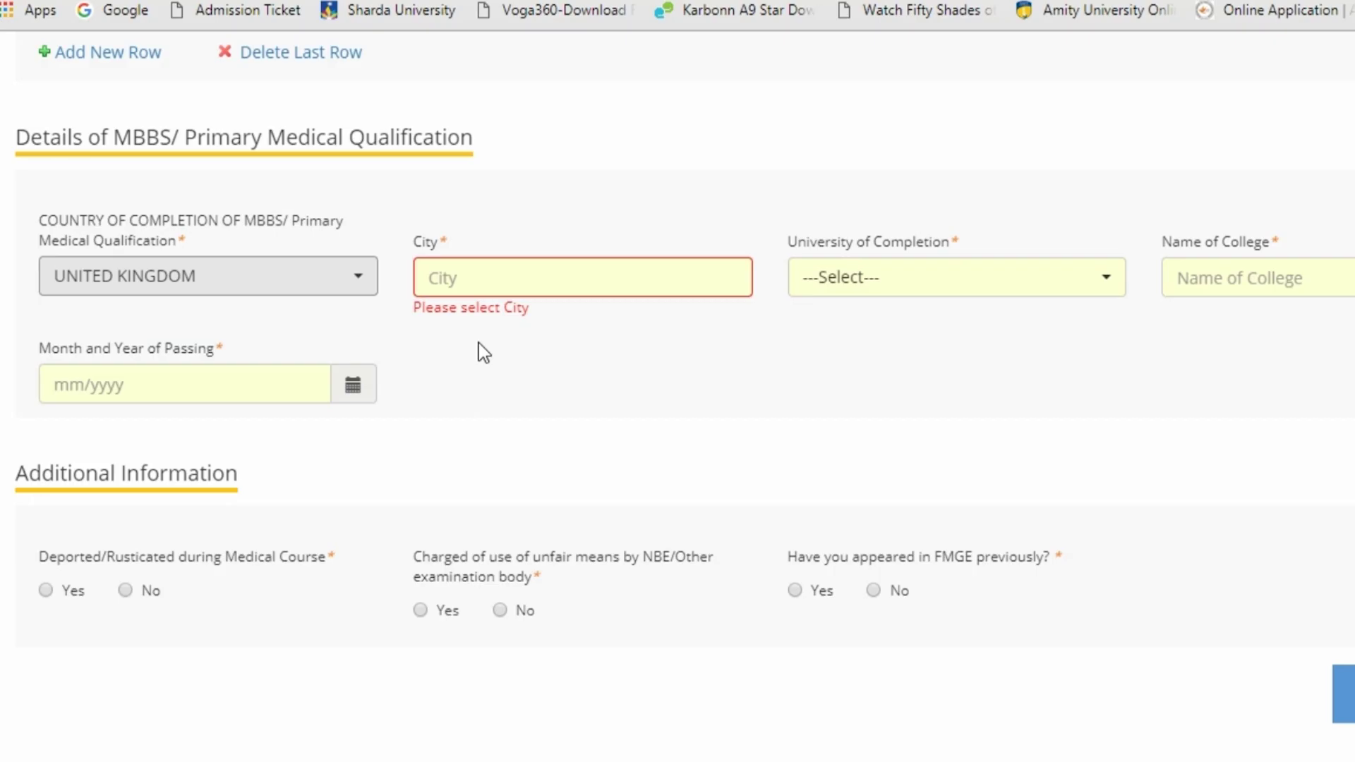
left_click(451, 278)
type("LONDON")
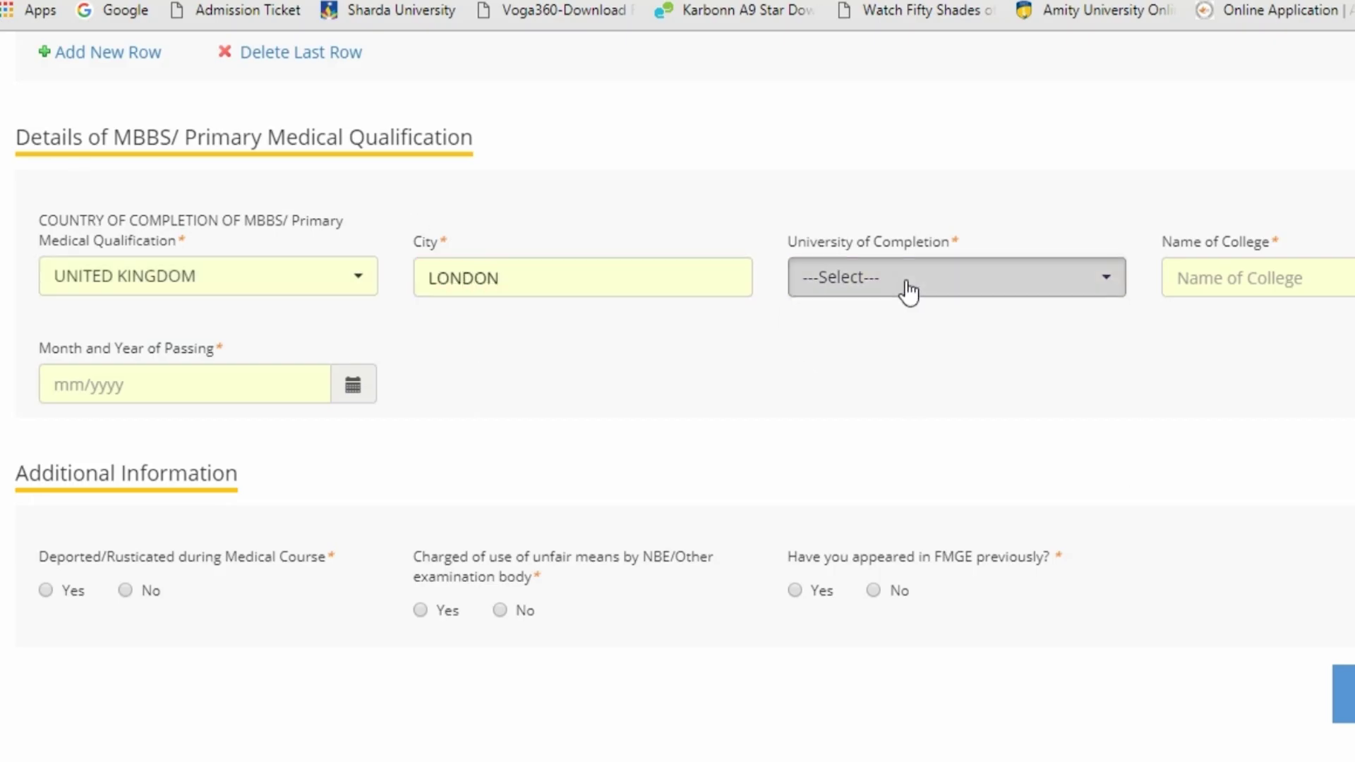
Choose UNIVERSITY OF EDINBURGH as the university and enter the college name
left_click(901, 293)
left_click(1006, 424)
left_click(1242, 278)
type("T")
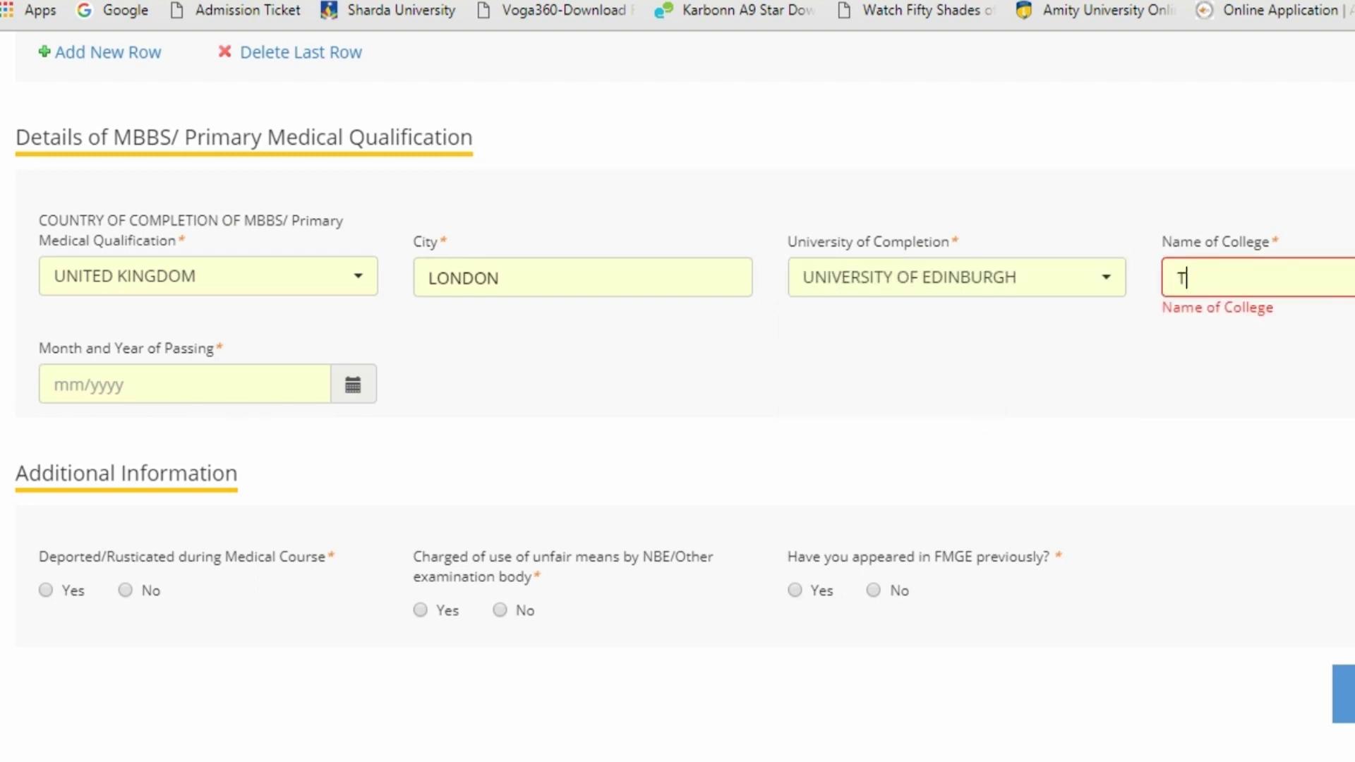
type("HE QUEENS MEDI")
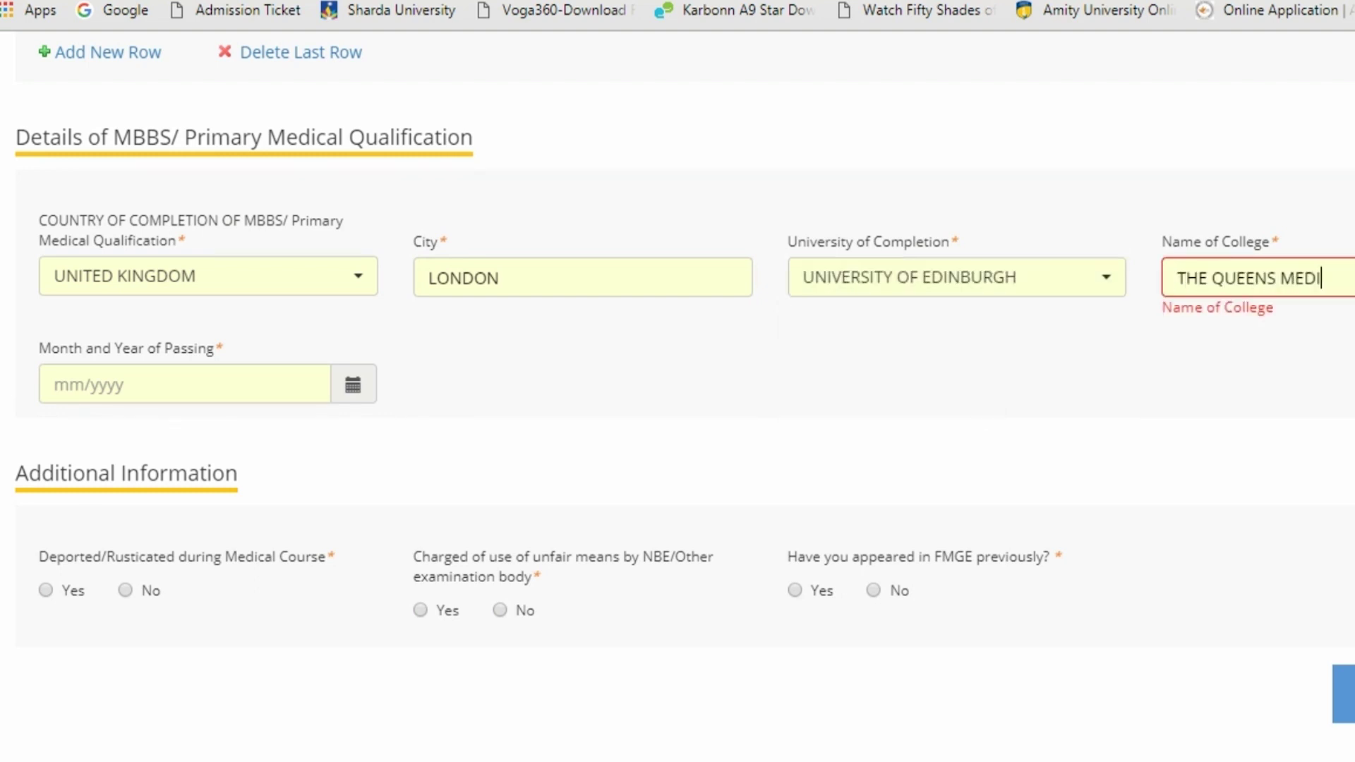
type("CLRESE")
key("Left")
key("Left")
key("Left")
key("Left")
key("Left")
key("Left")
type("AA")
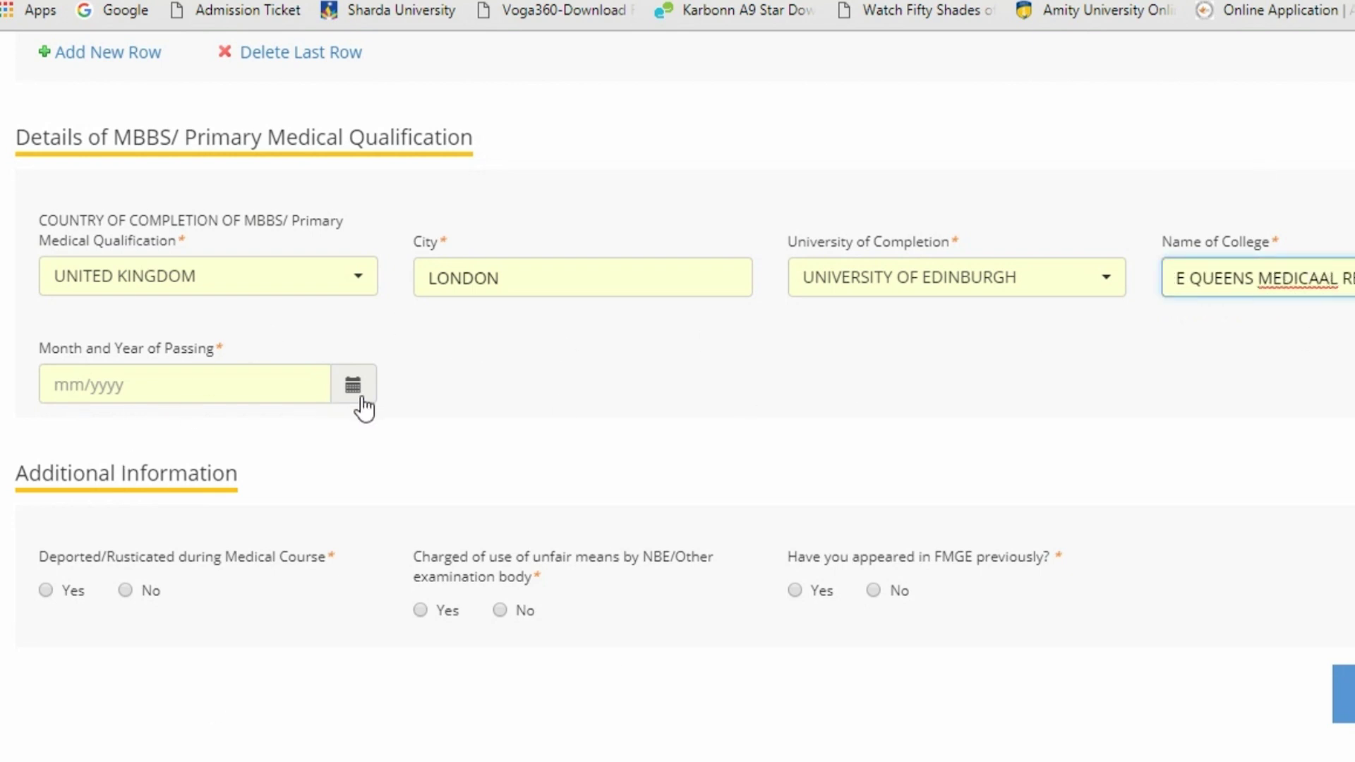
Set the month and year of passing to September 2017
left_click(354, 397)
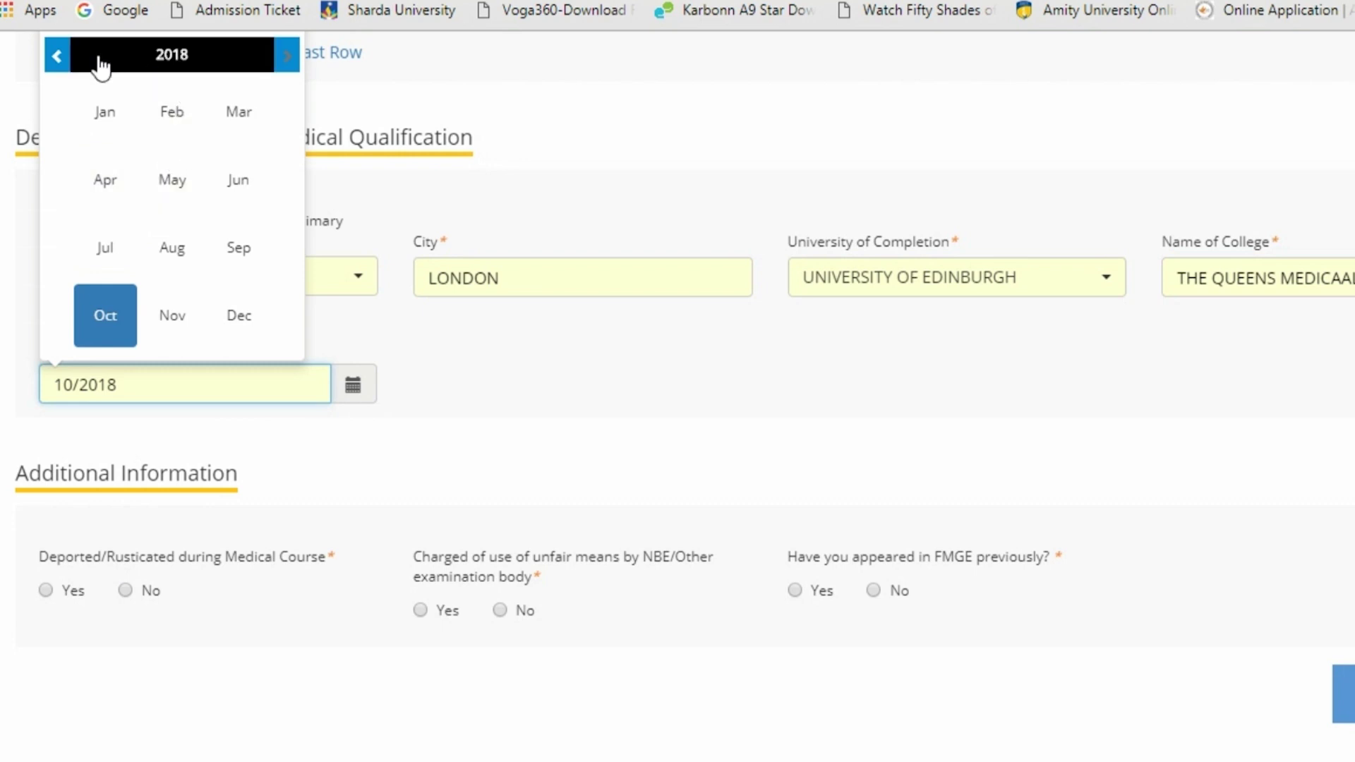
left_click(57, 56)
left_click(57, 56)
left_click(287, 55)
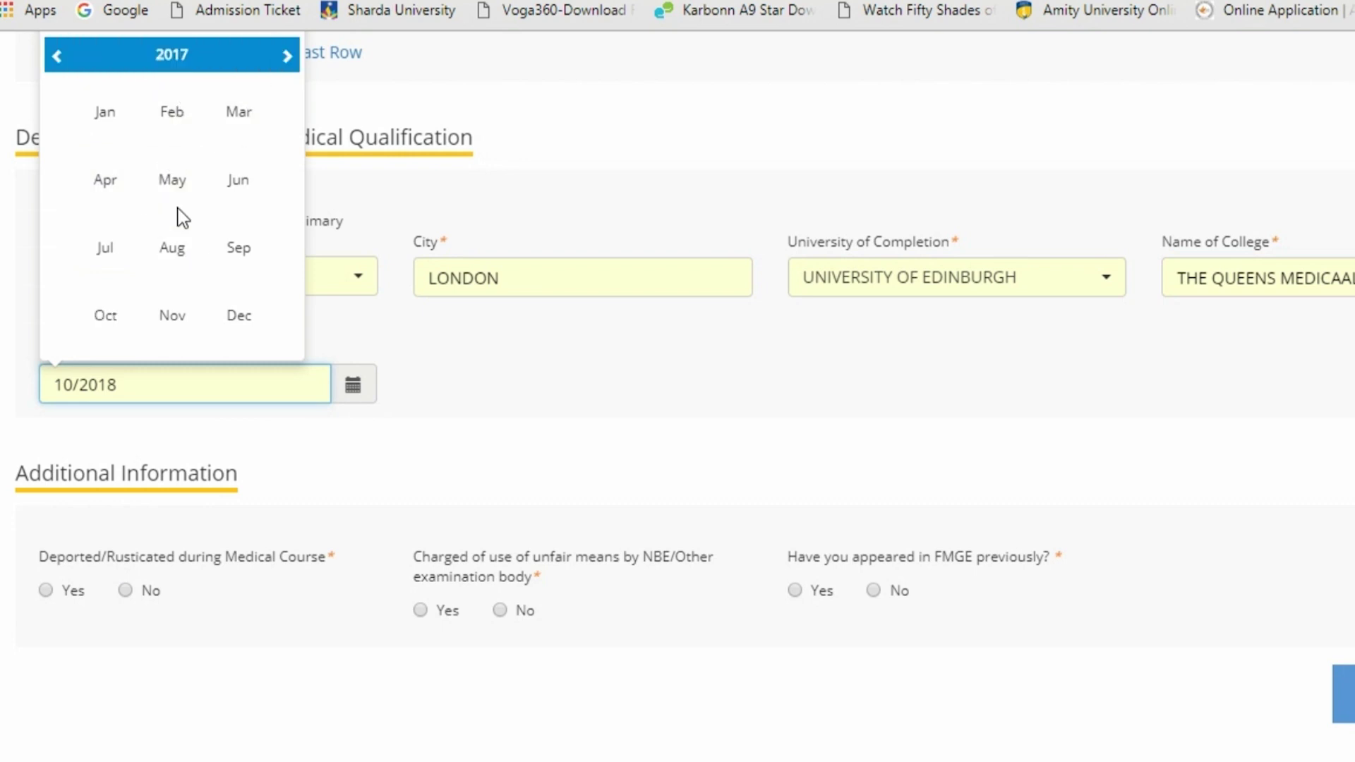
left_click(239, 248)
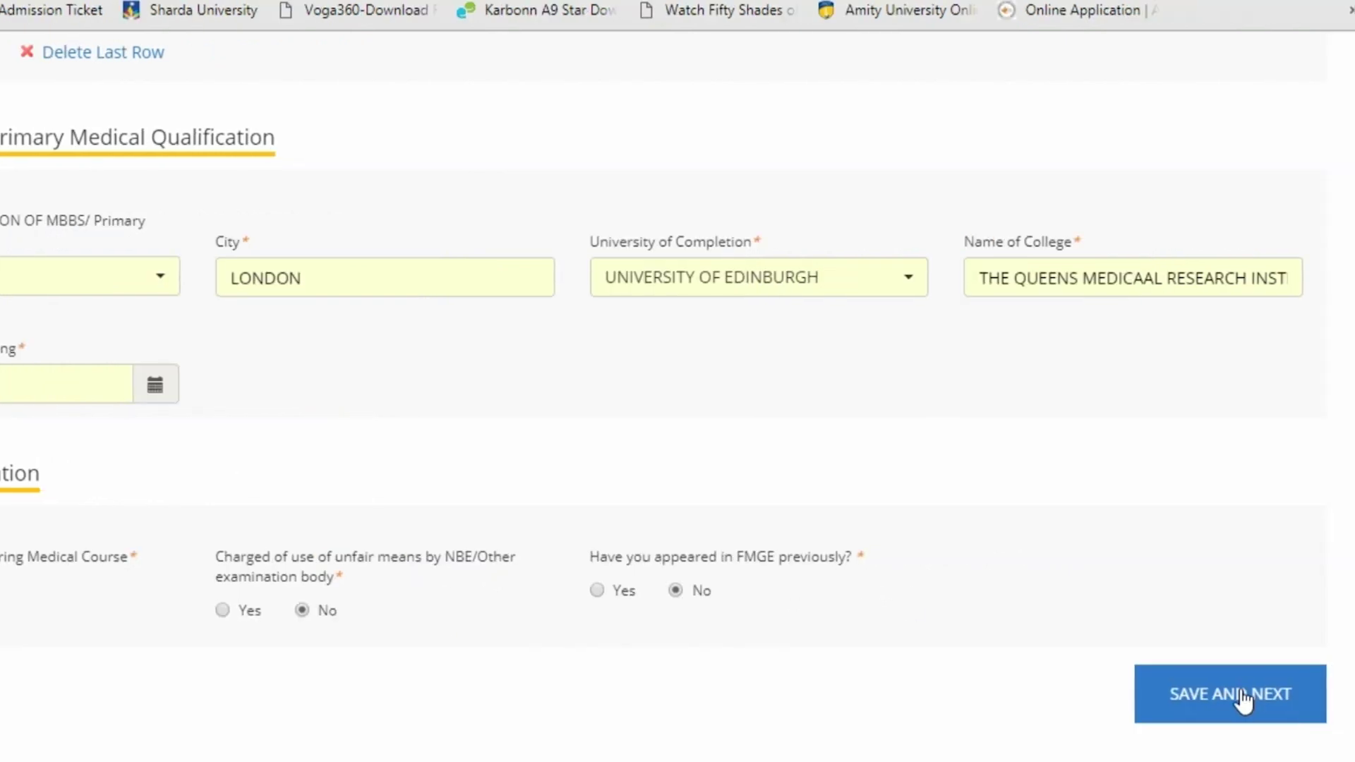
Save the qualification details and upload the passport-size photograph
left_click(1241, 699)
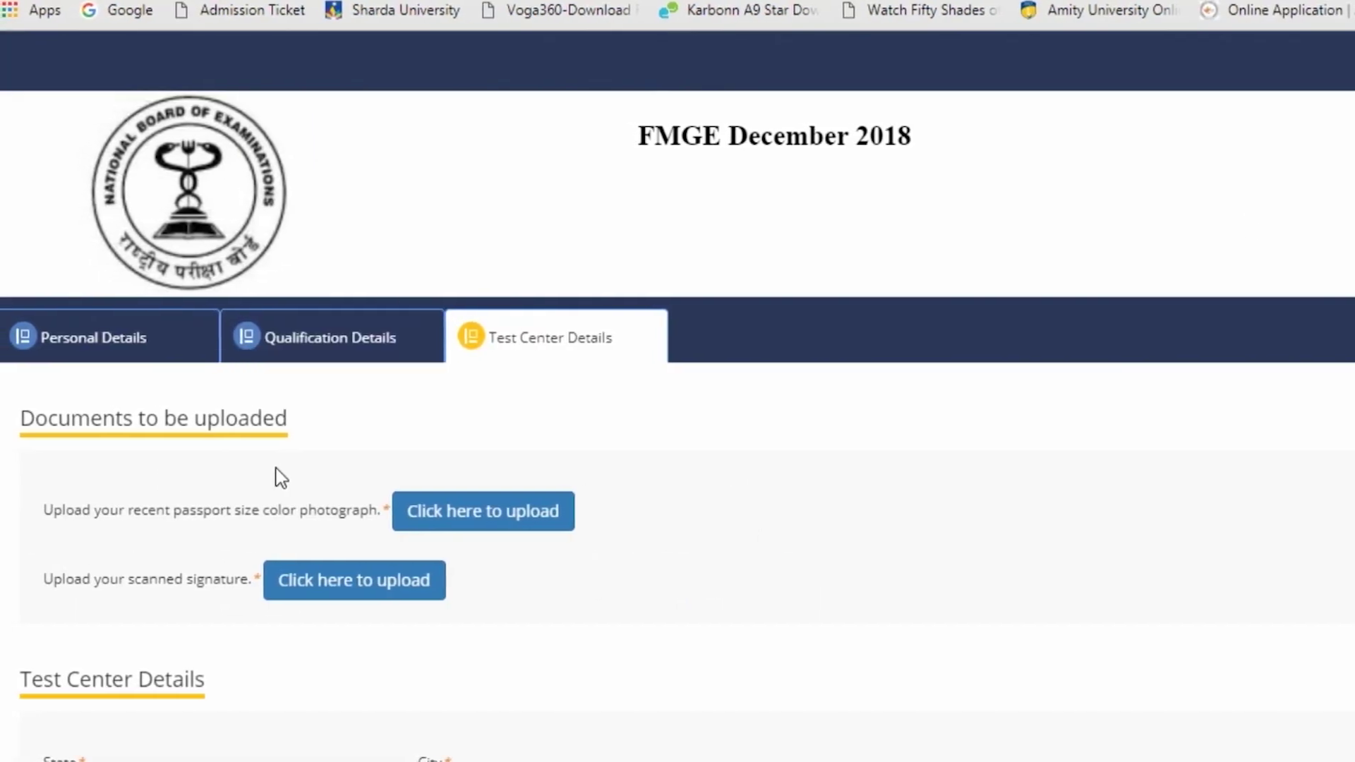
left_click(494, 512)
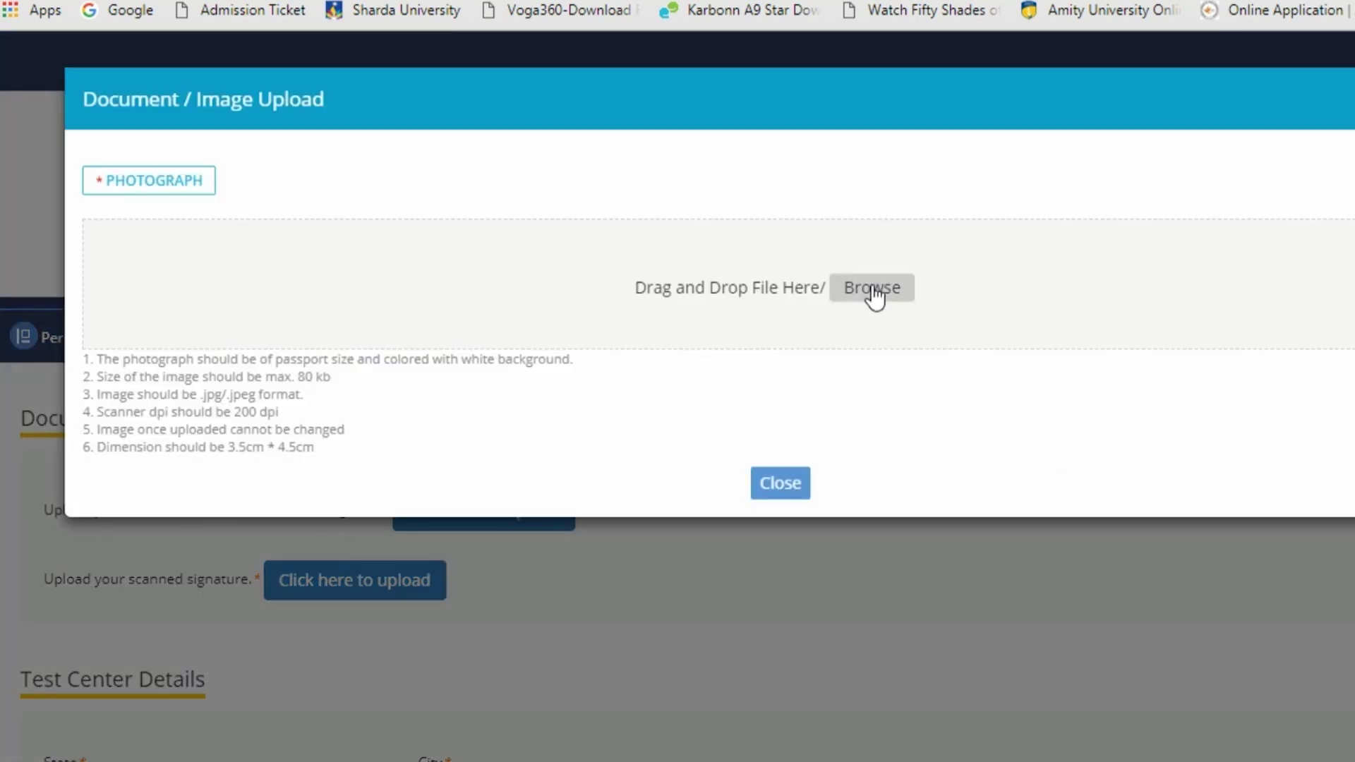
left_click(872, 290)
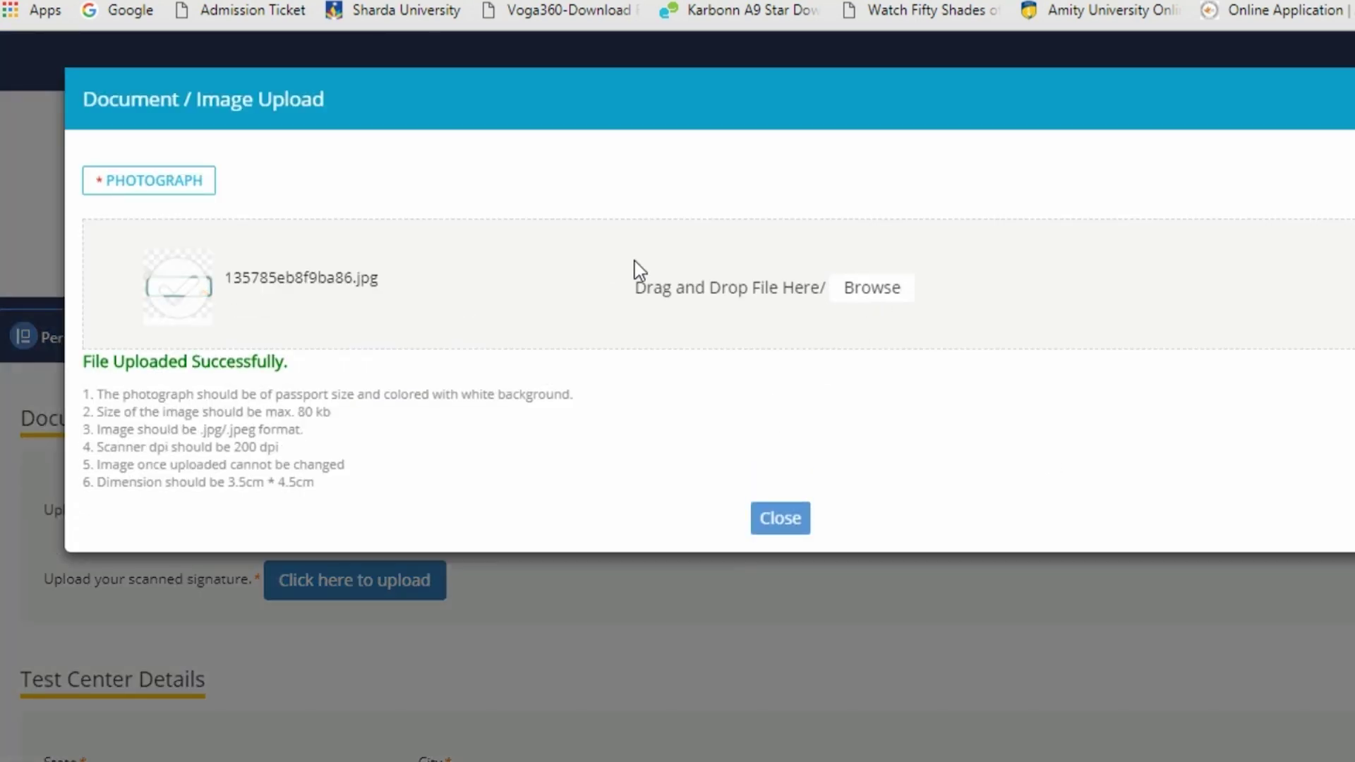
left_click(779, 519)
Upload the scanned signature image e13_1.jpg
left_click(385, 585)
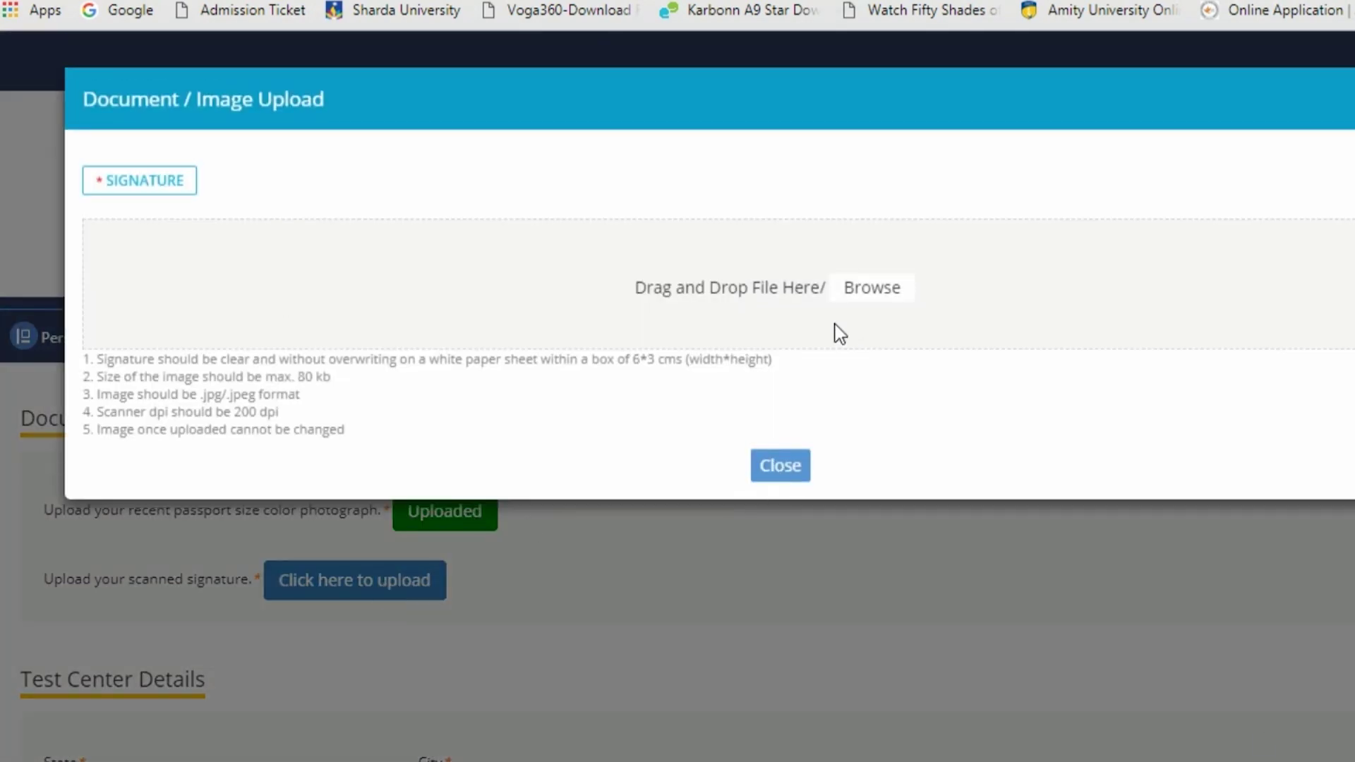
left_click(857, 302)
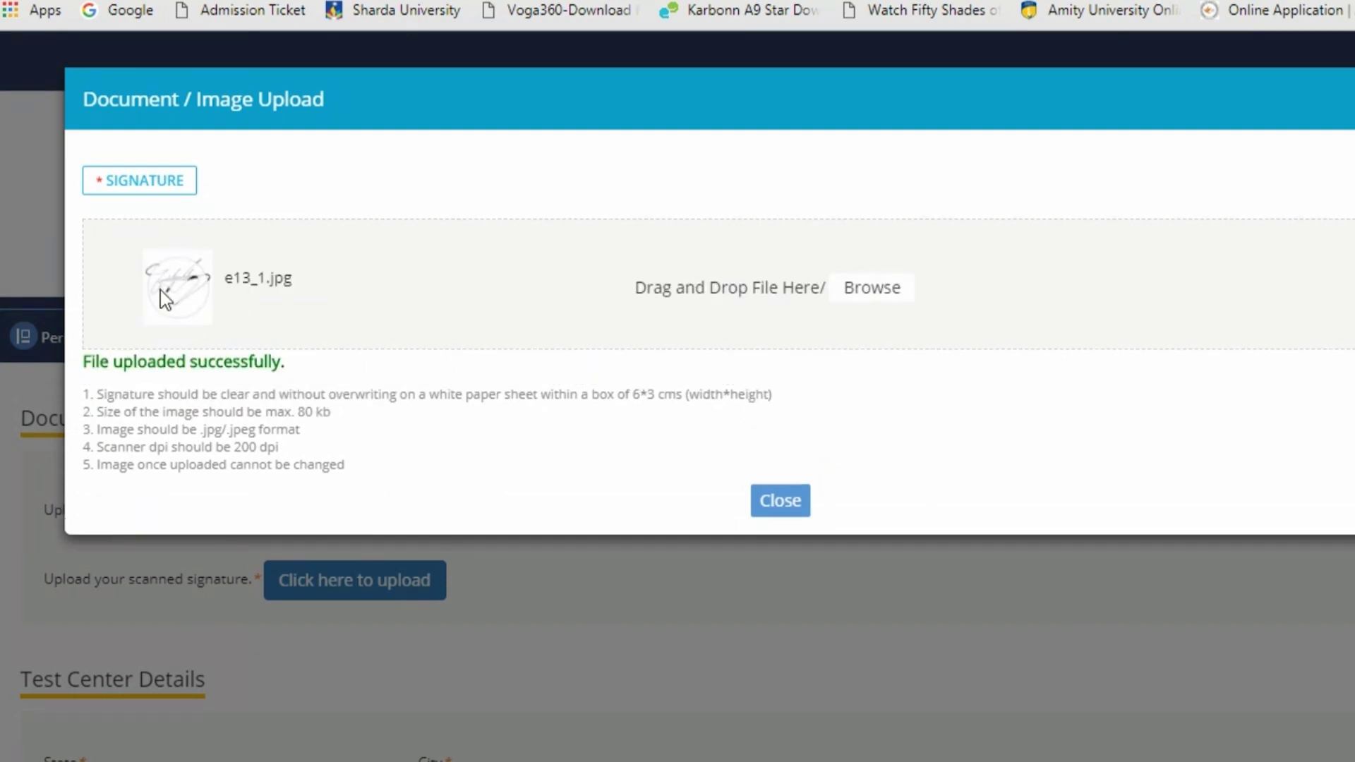
left_click(778, 501)
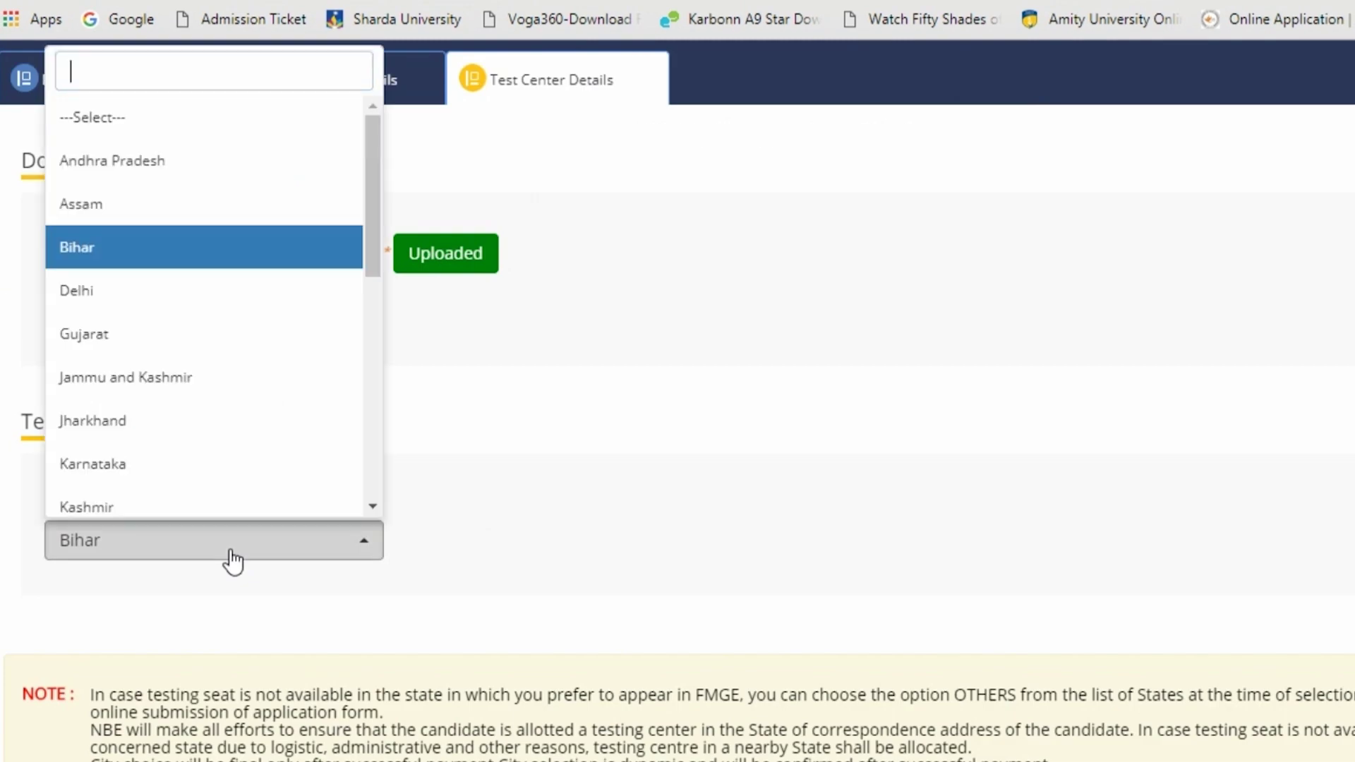
Choose Gujarat and Ahmedabad as the test centre and submit the application for payment
left_click(185, 342)
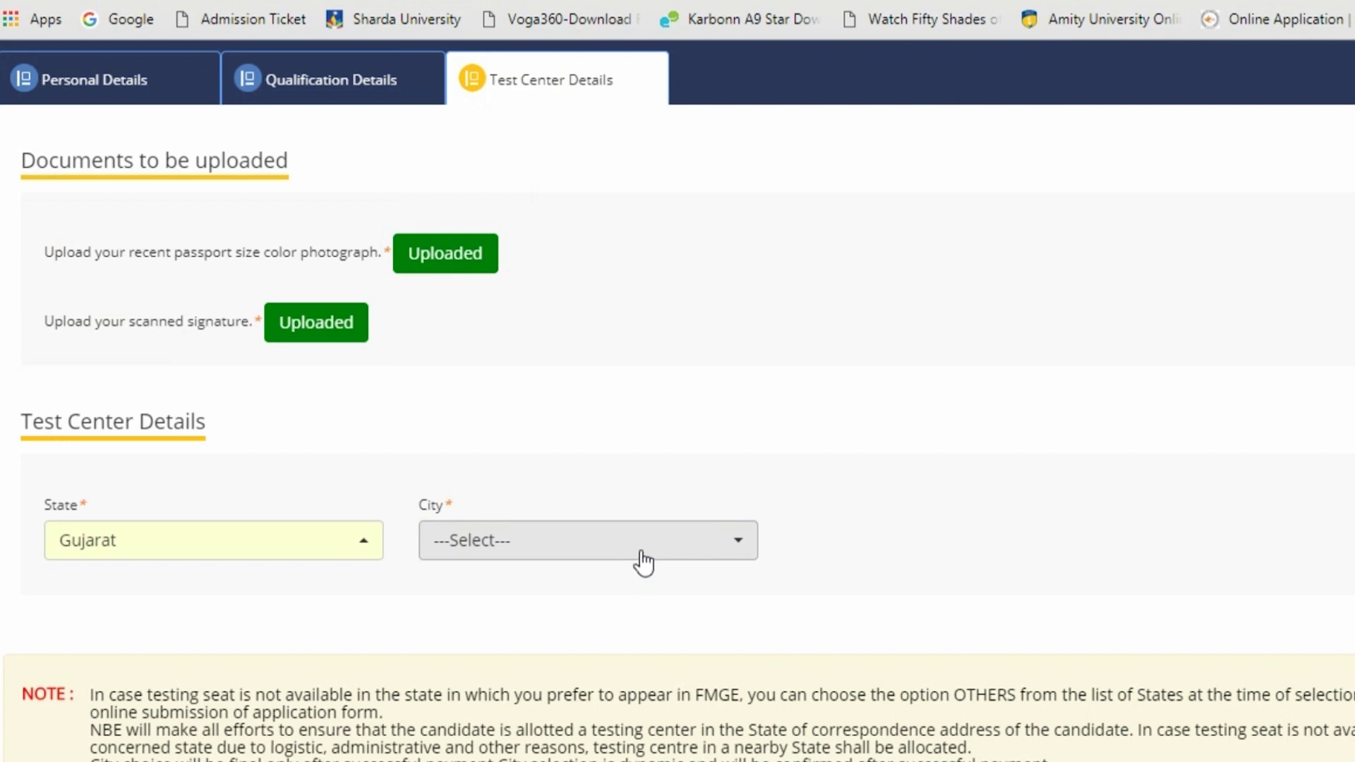
left_click(642, 561)
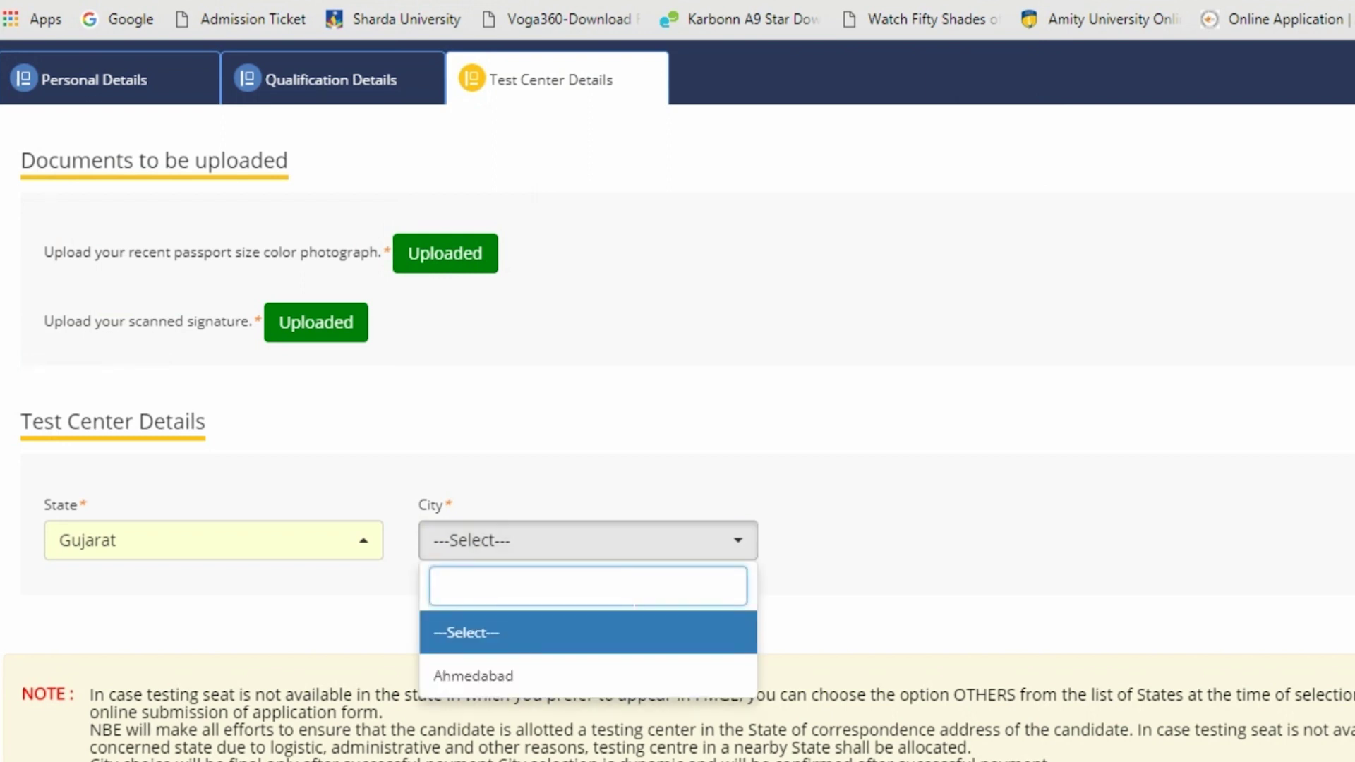
left_click(583, 679)
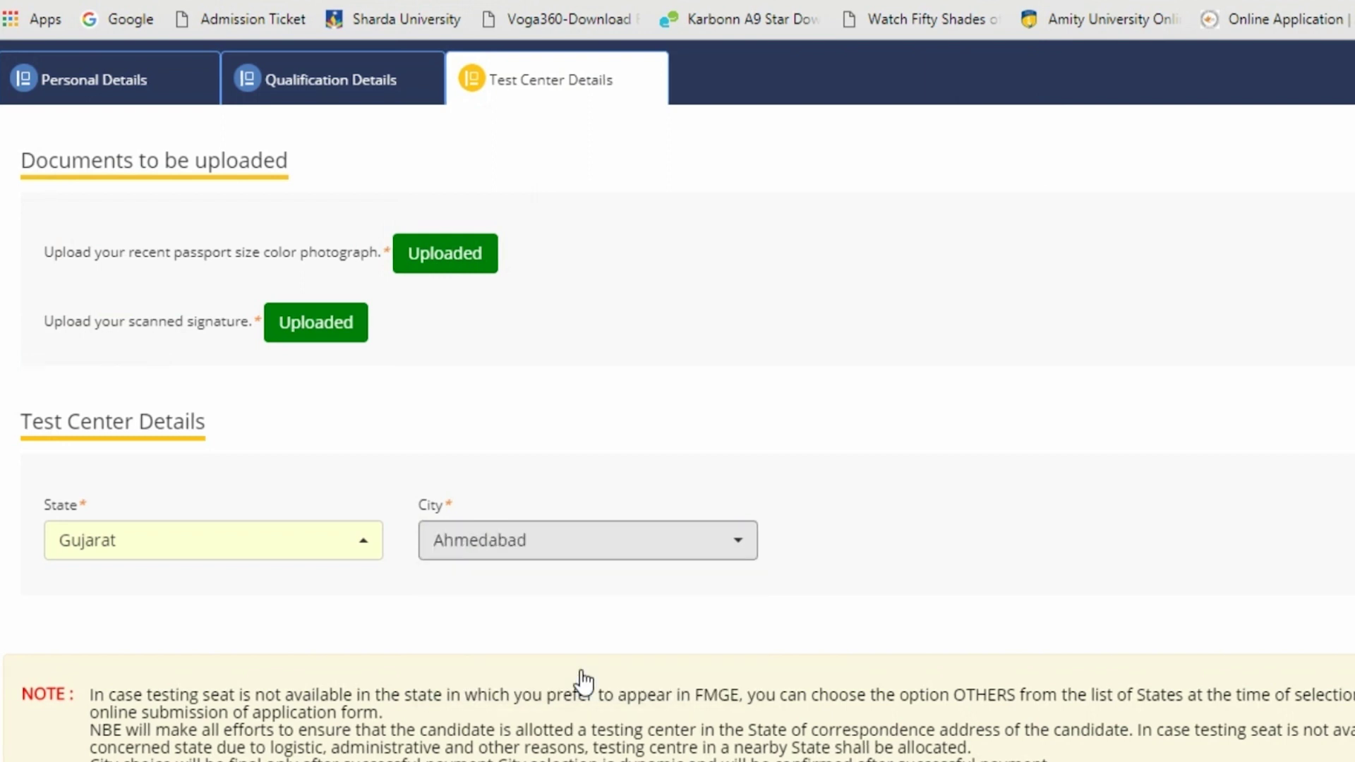
scroll(933, 574, "down", 13)
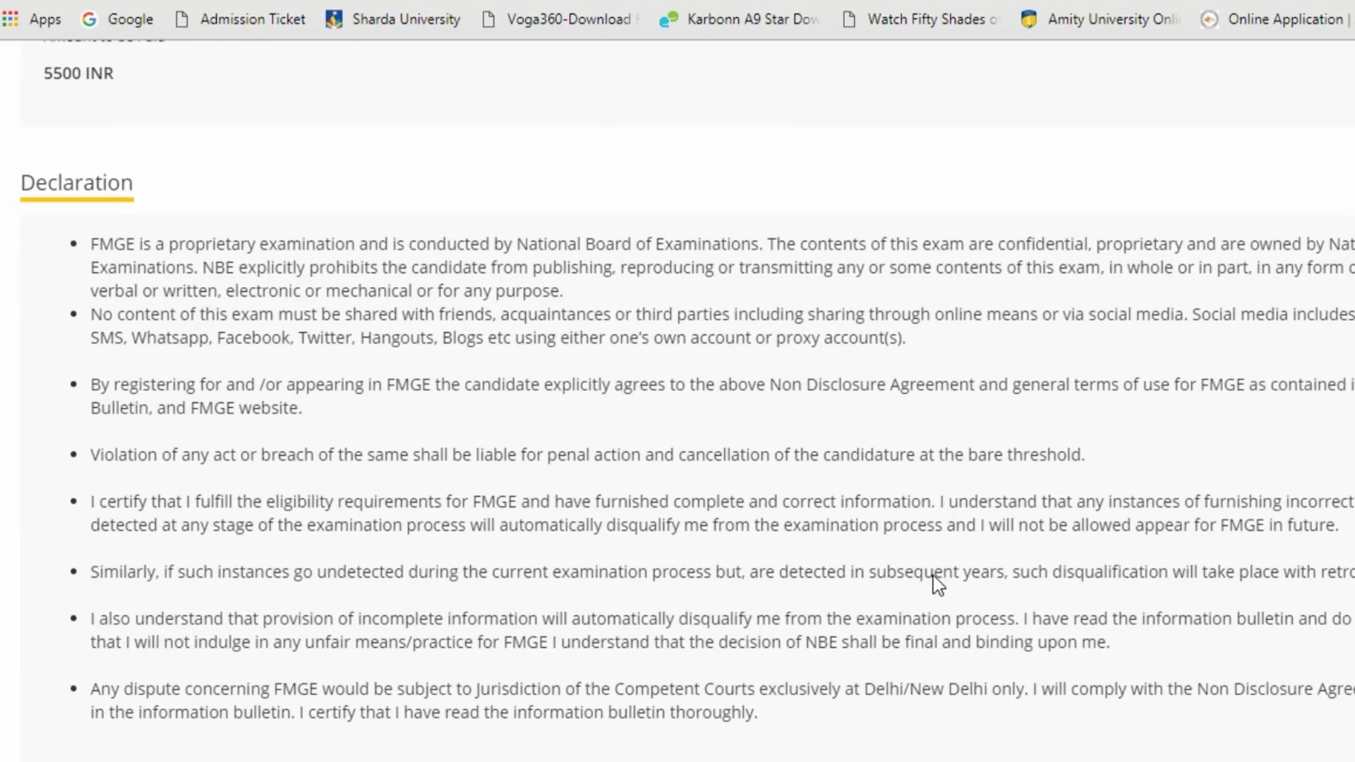
scroll(878, 576, "down", 6)
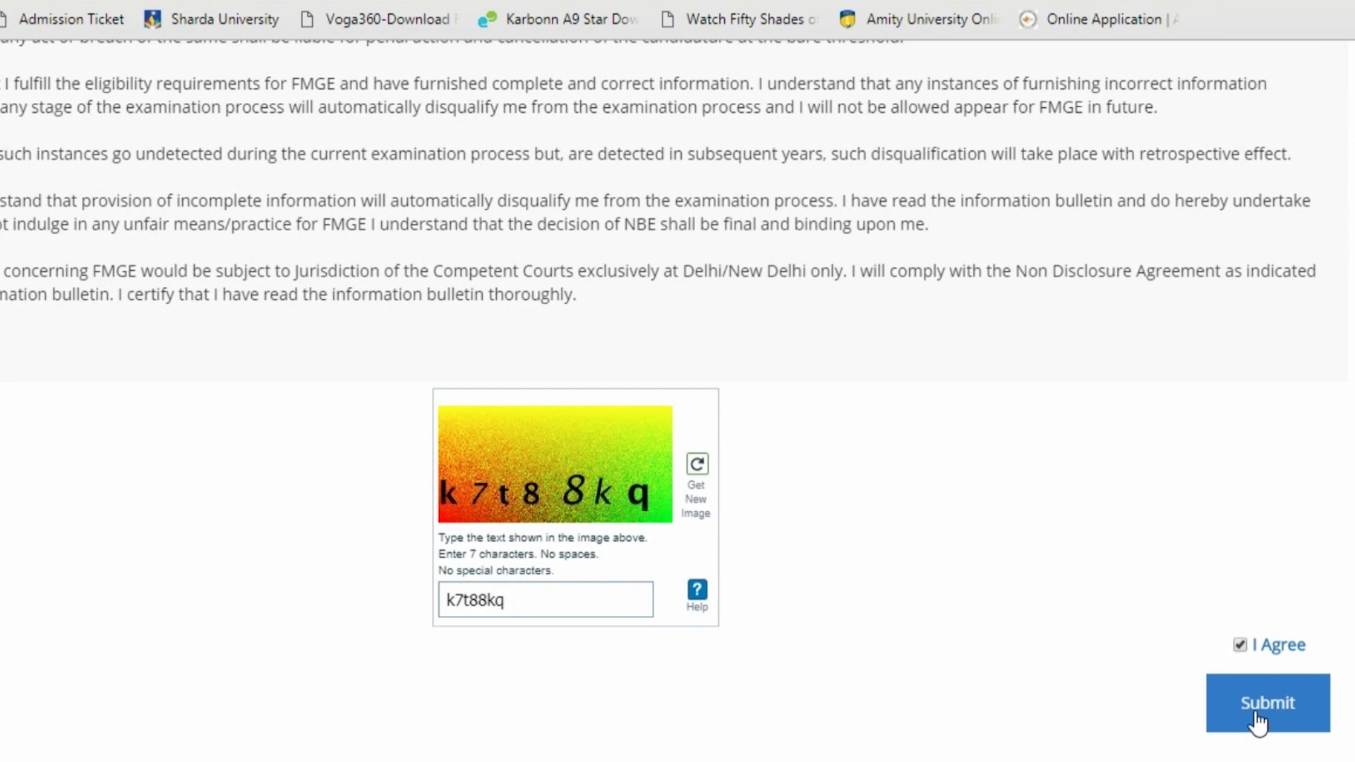
left_click(1258, 722)
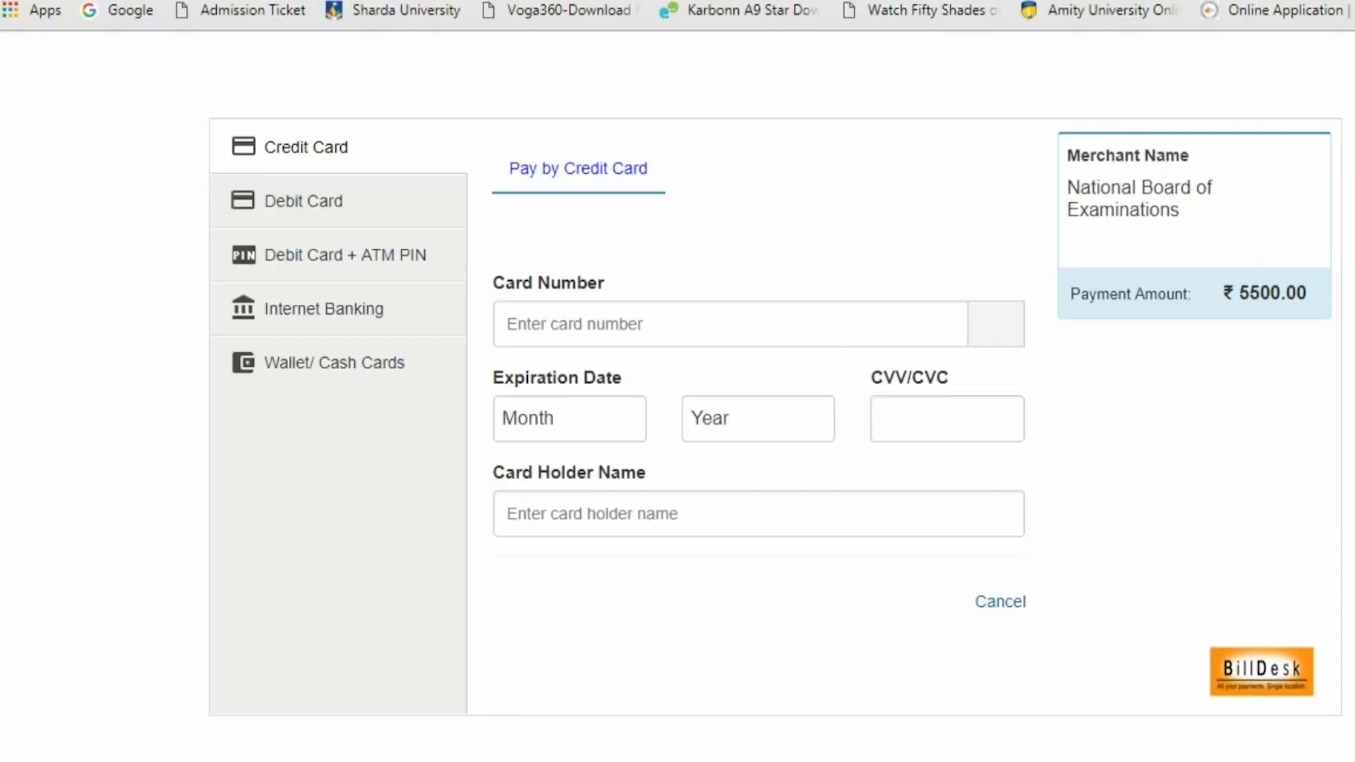